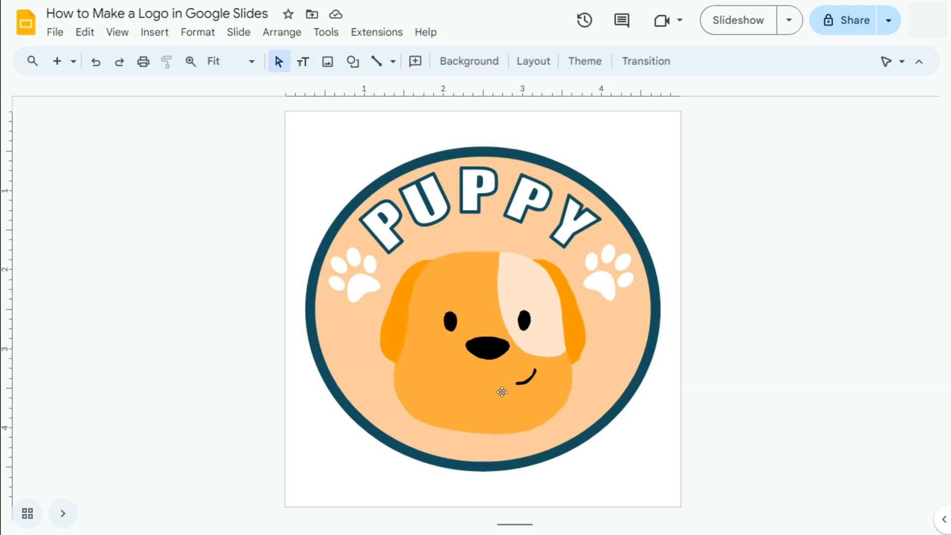
pyautogui.click(502, 392)
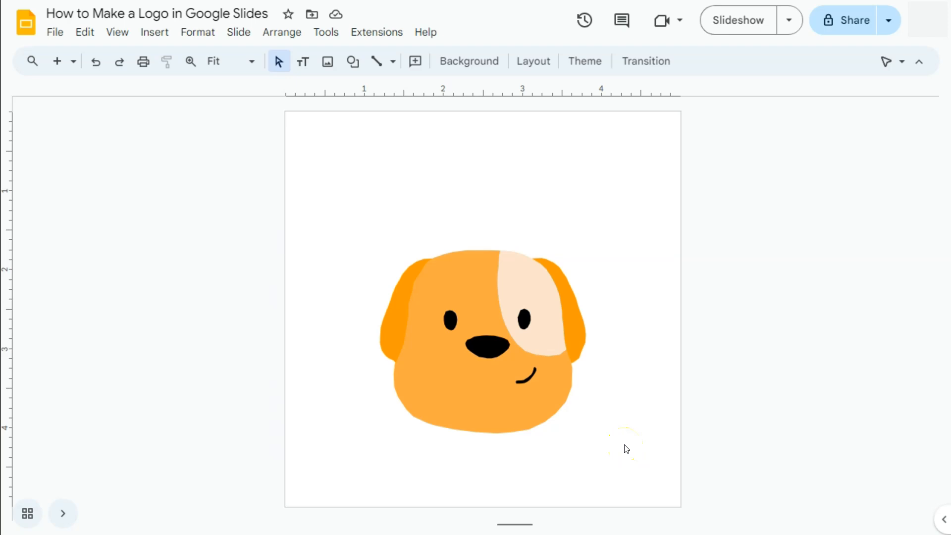
# - Change the custom page size to 4 × 4 inches
pyautogui.click(55, 32)
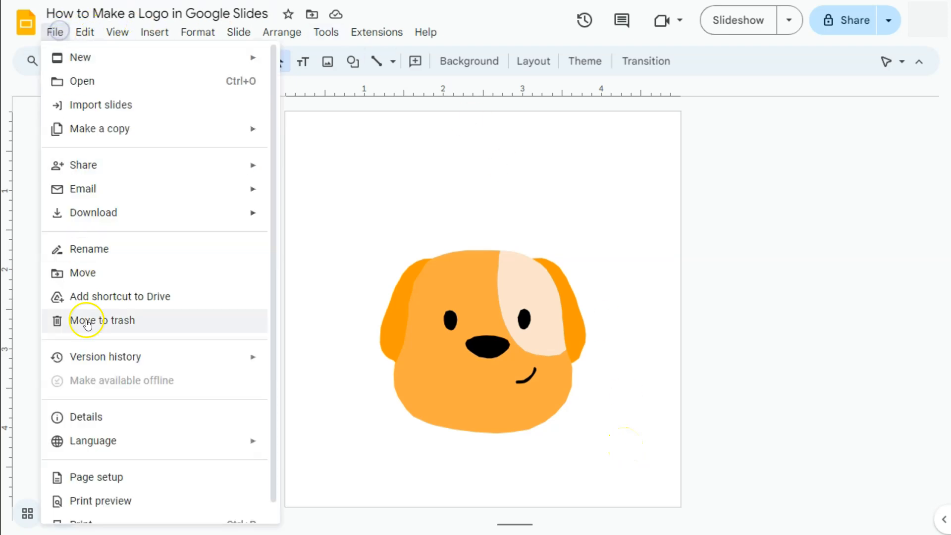
pyautogui.click(99, 475)
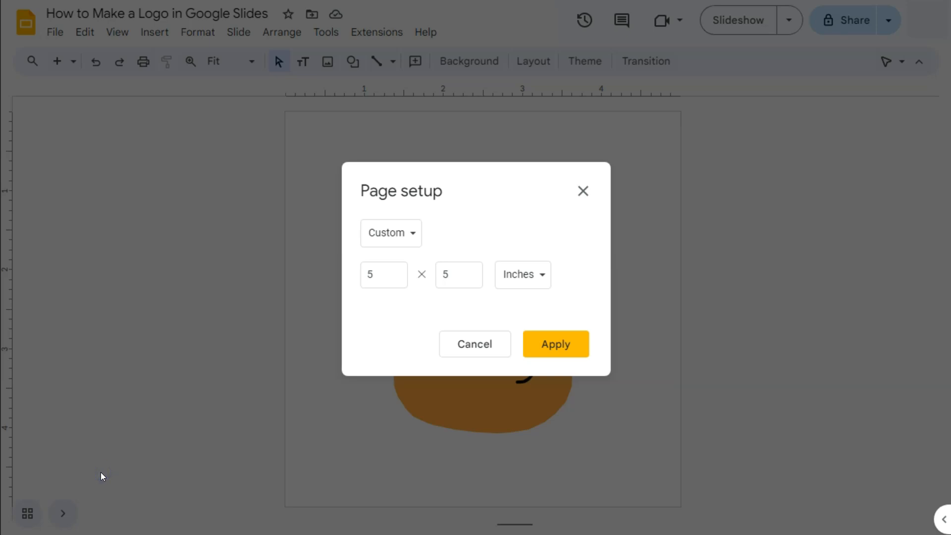
pyautogui.click(387, 233)
pyautogui.click(389, 231)
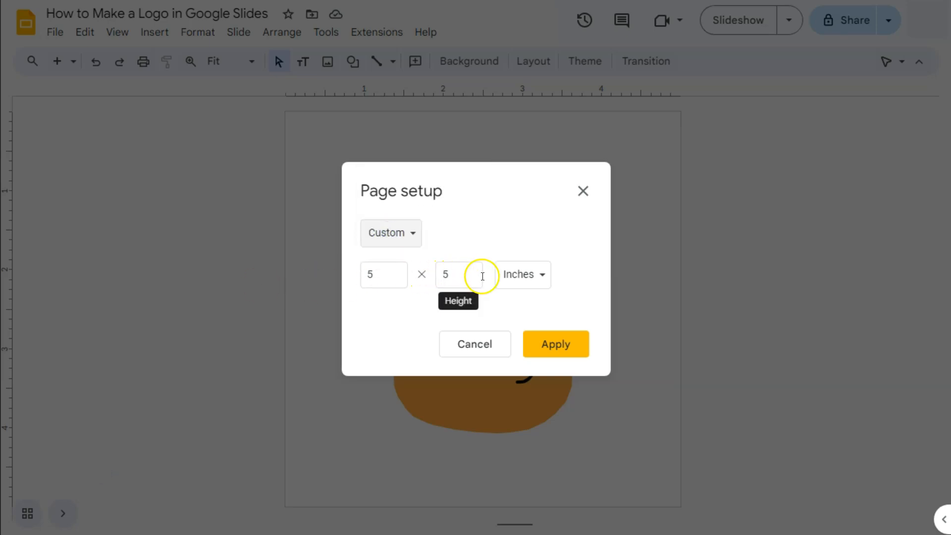
pyautogui.moveTo(396, 274); pyautogui.dragTo(344, 274)
pyautogui.click(452, 277)
pyautogui.press('BackSpace')
pyautogui.write('4')
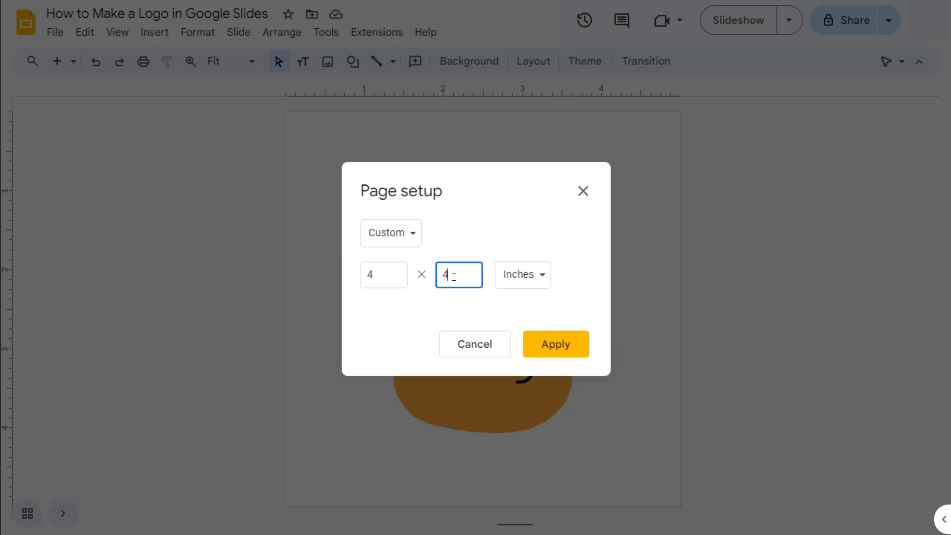
pyautogui.click(549, 346)
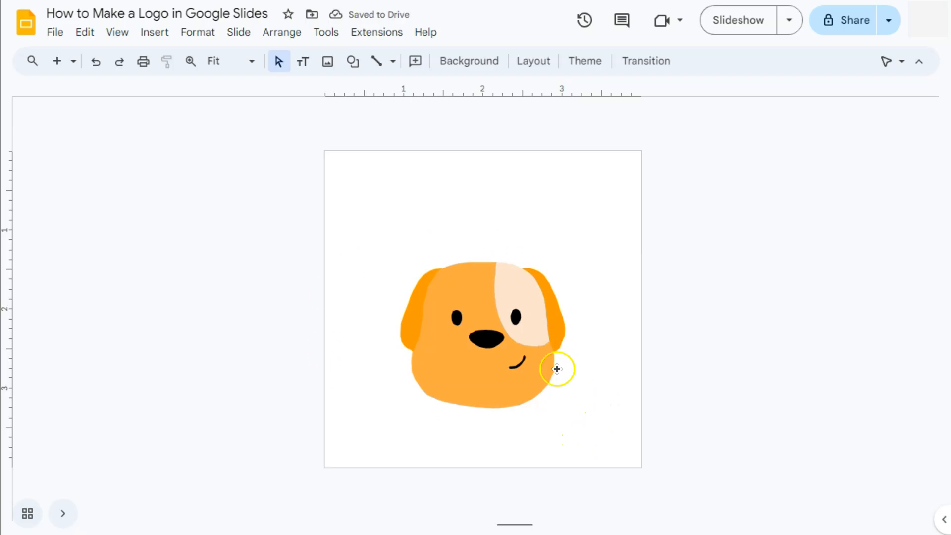
pyautogui.click(477, 238)
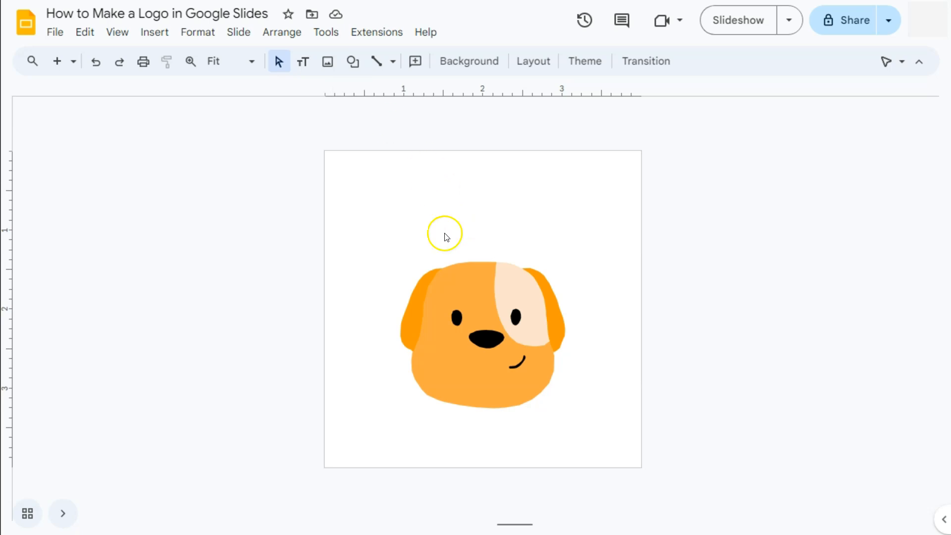
# - Draw an oval about 3.5 inches wide and 3.2 inches high over the puppy head
pyautogui.click(352, 62)
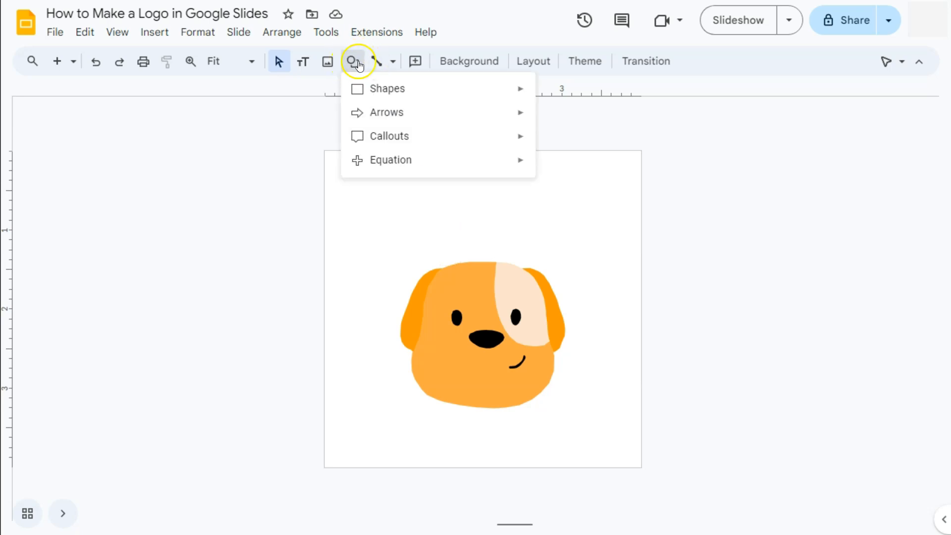
pyautogui.moveTo(388, 88)
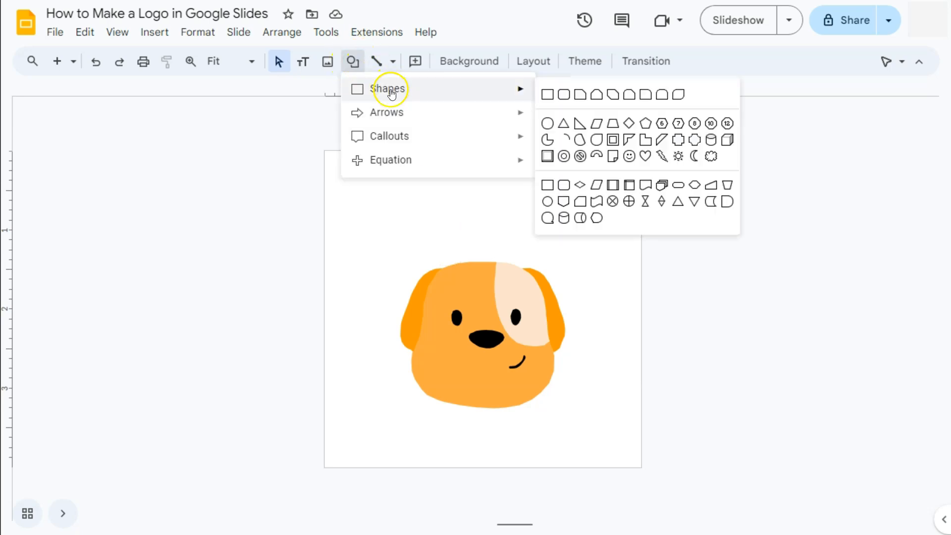
pyautogui.click(547, 122)
pyautogui.moveTo(350, 202); pyautogui.dragTo(623, 456)
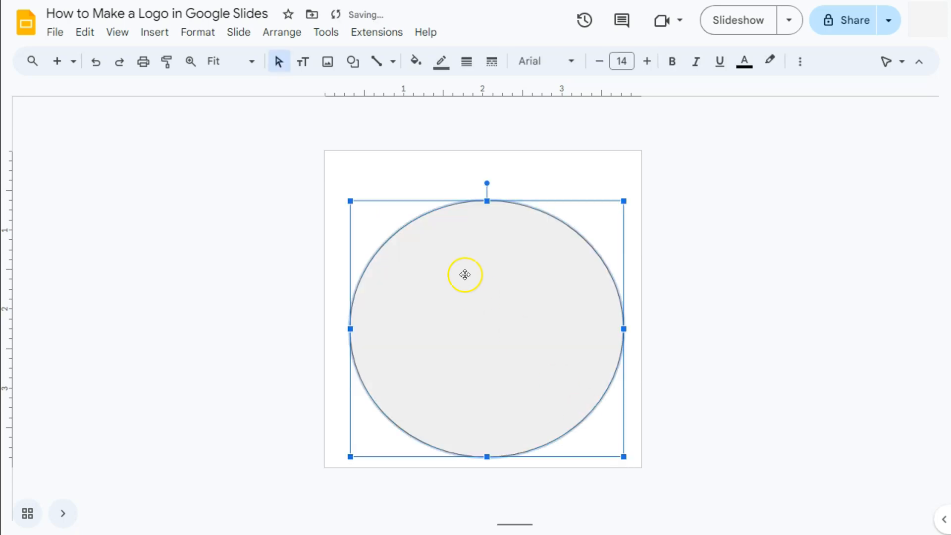
# - Send the oval to the back so it sits behind the puppy head
pyautogui.rightClick(489, 223)
pyautogui.moveTo(534, 296)
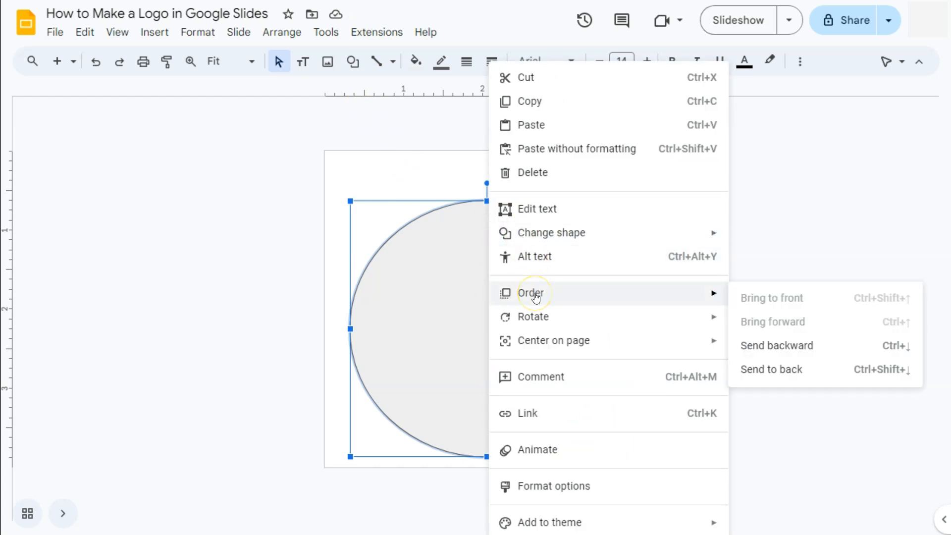
pyautogui.click(762, 370)
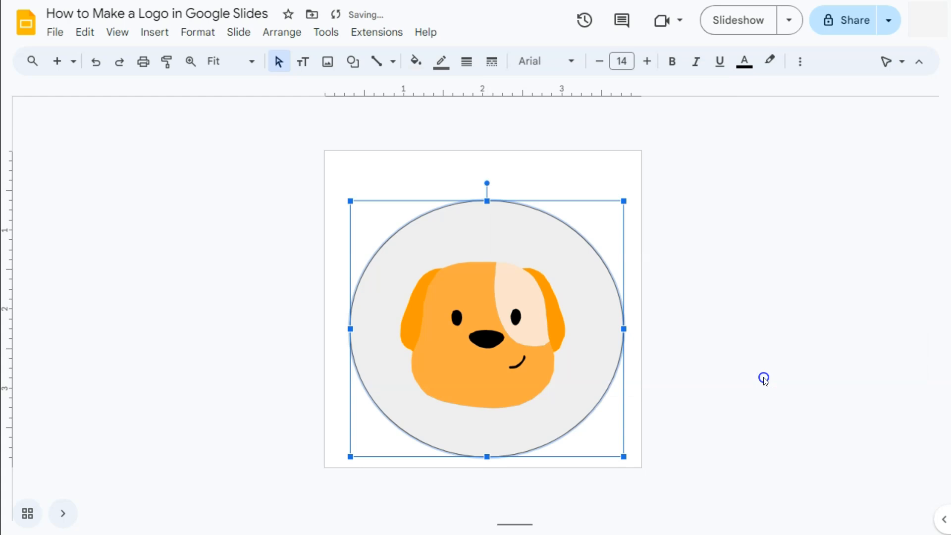
pyautogui.click(744, 335)
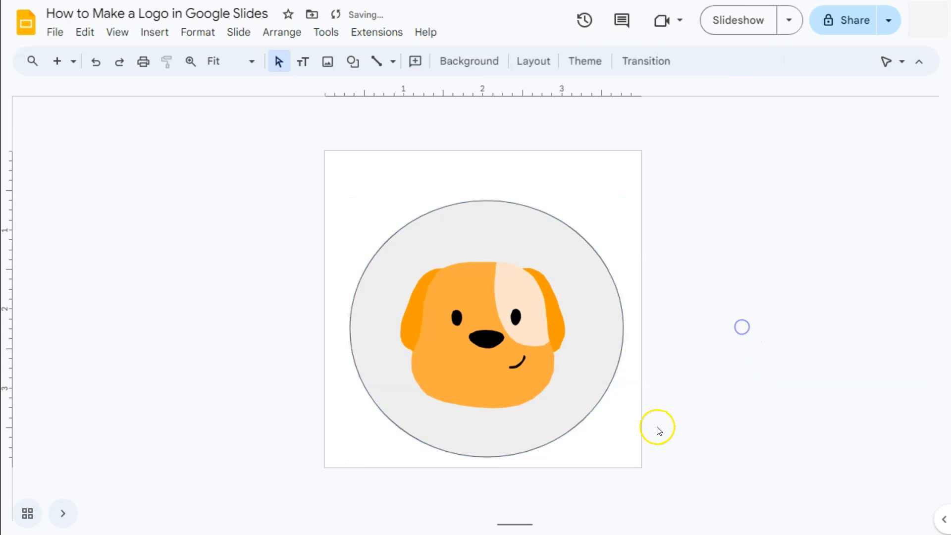
# - Move the oval up about 0.3 inch on the page, leaving more room above the puppy head
pyautogui.click(593, 350)
pyautogui.moveTo(593, 350); pyautogui.dragTo(593, 327)
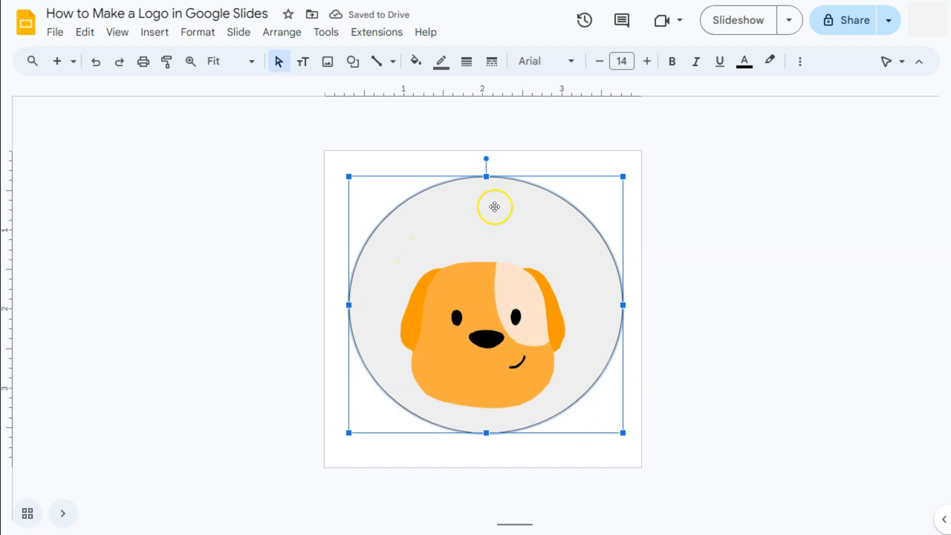
pyautogui.click(731, 337)
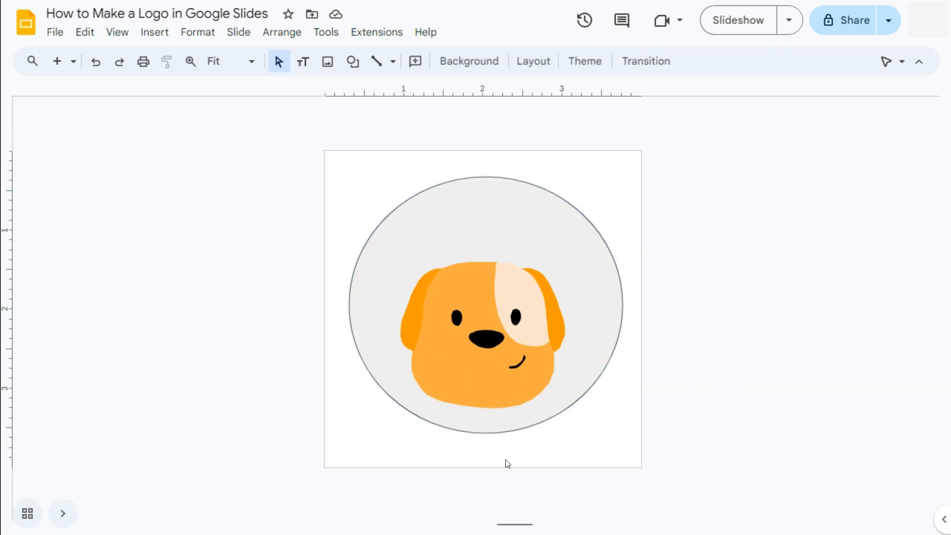
# - Fill the oval behind the puppy head with solid light orange
pyautogui.click(451, 206)
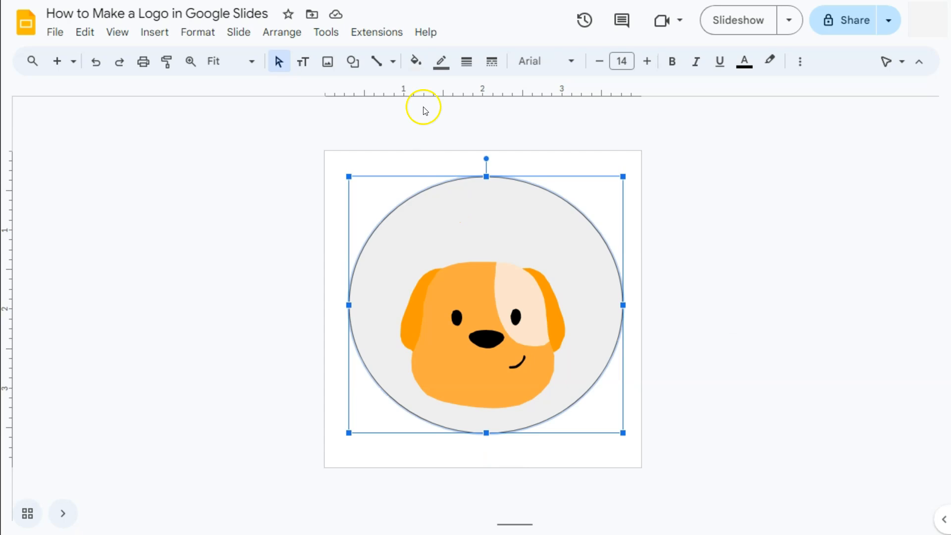
pyautogui.click(415, 63)
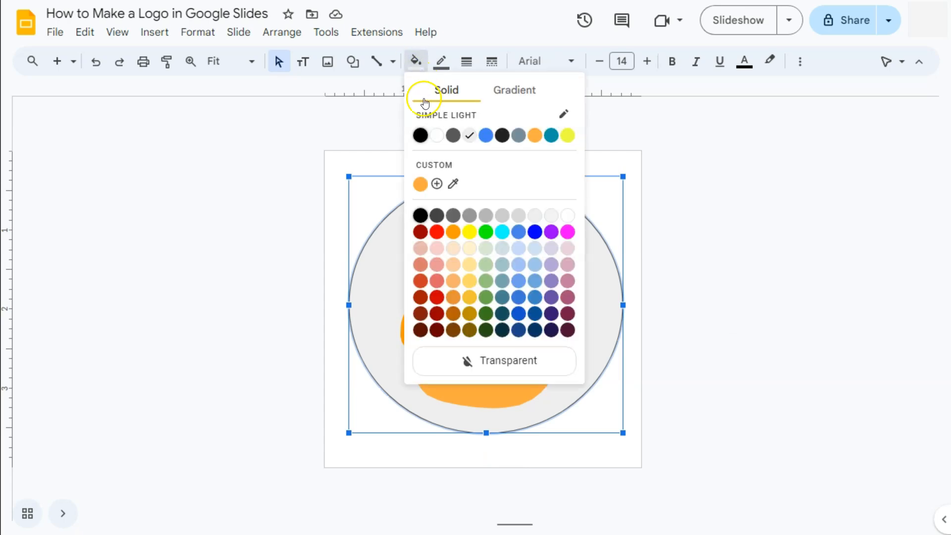
pyautogui.click(453, 264)
pyautogui.click(334, 339)
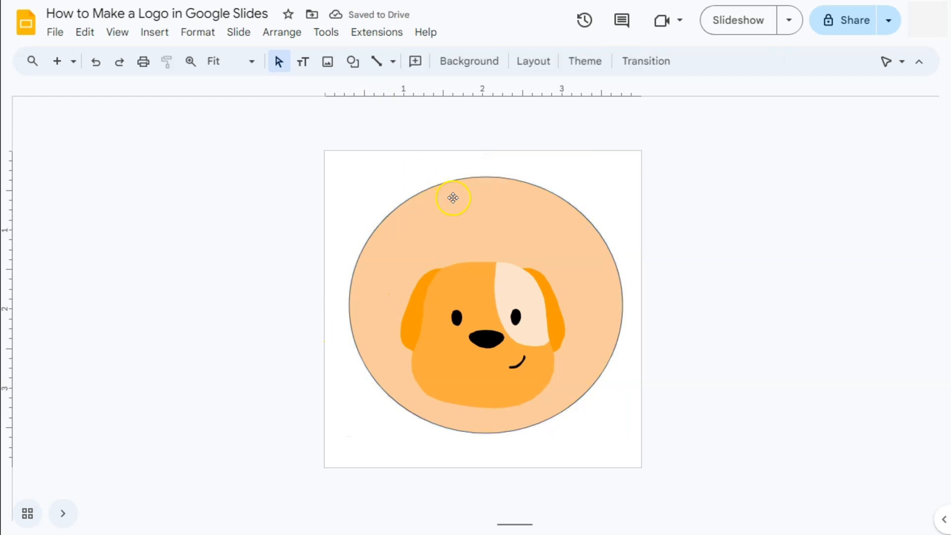
# - Give the oval a dark teal border with a weight of 8px
pyautogui.click(429, 197)
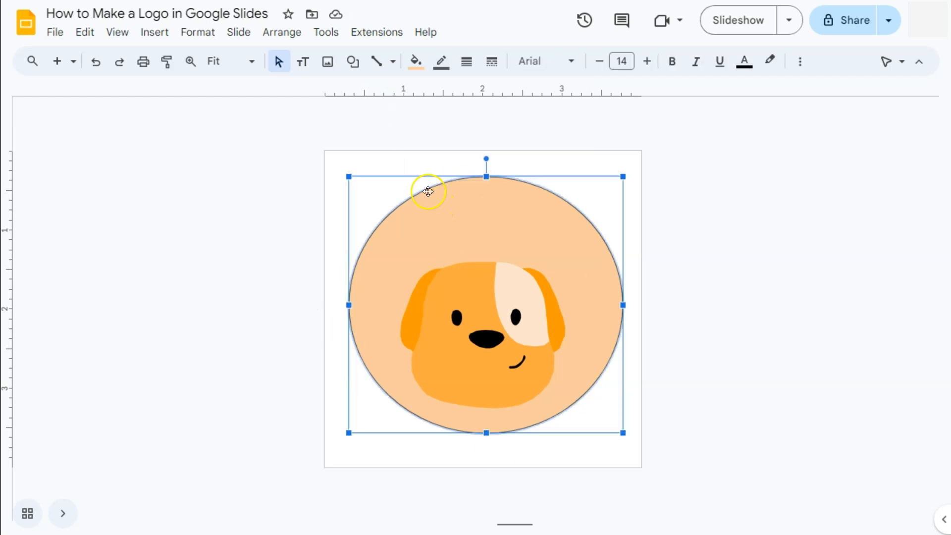
pyautogui.click(442, 64)
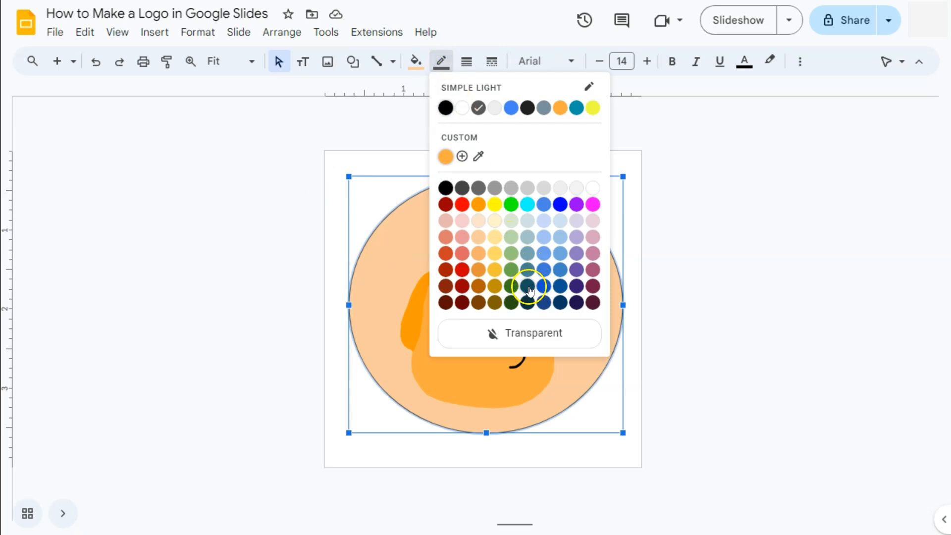
pyautogui.click(528, 287)
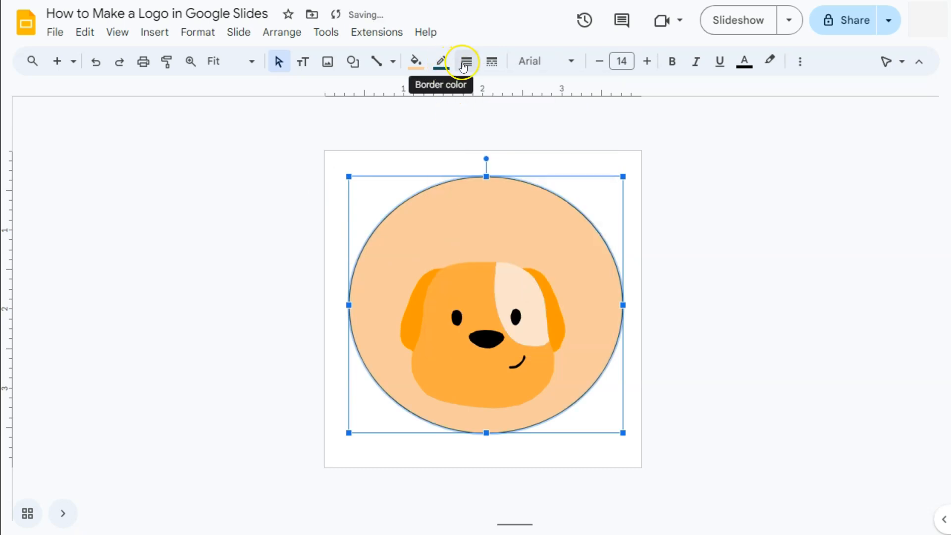
pyautogui.click(469, 67)
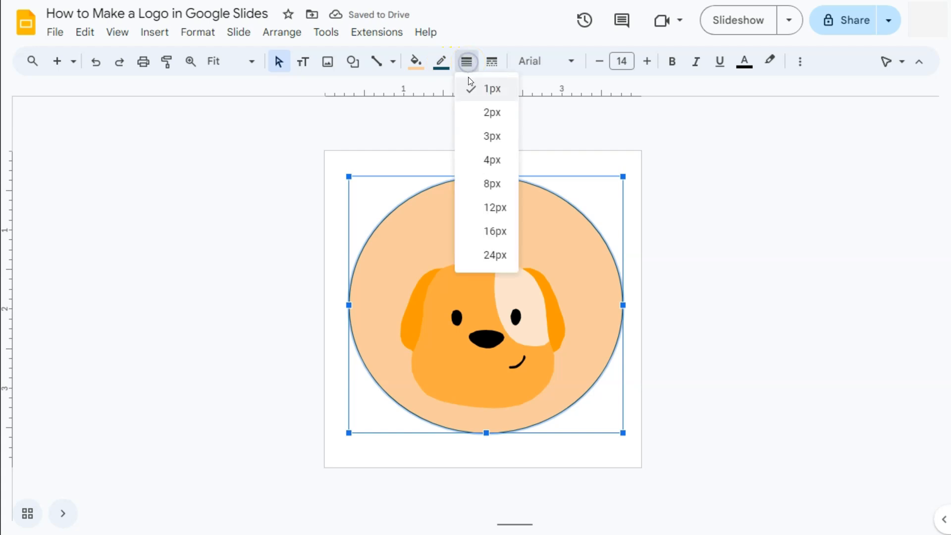
pyautogui.click(483, 182)
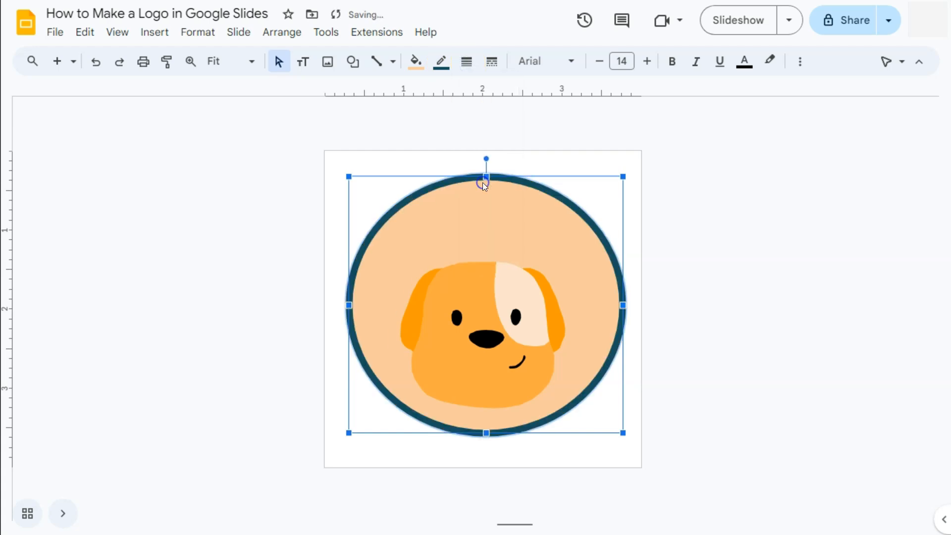
pyautogui.click(542, 161)
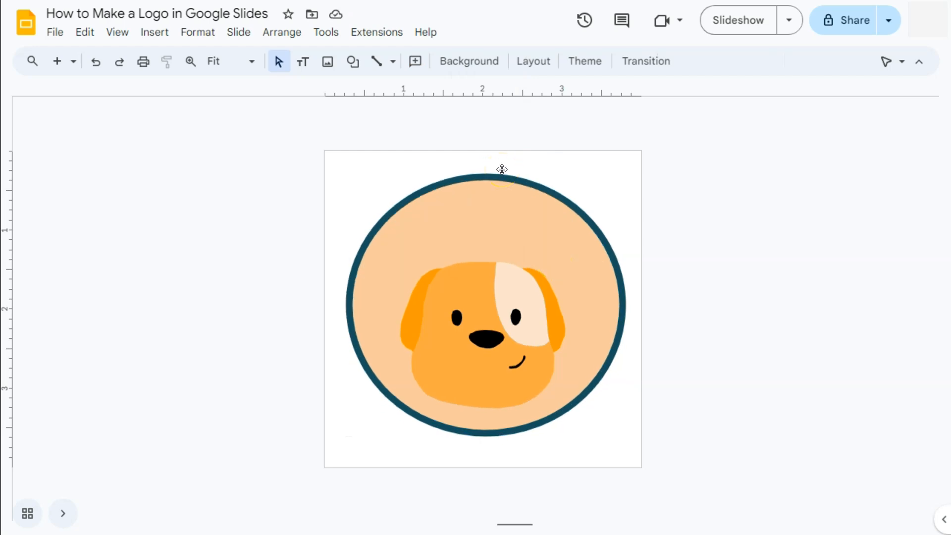
# - Add the word art letter "P", shrunk to about 0.8 × 1 inch, at the upper left of the oval
pyautogui.click(152, 31)
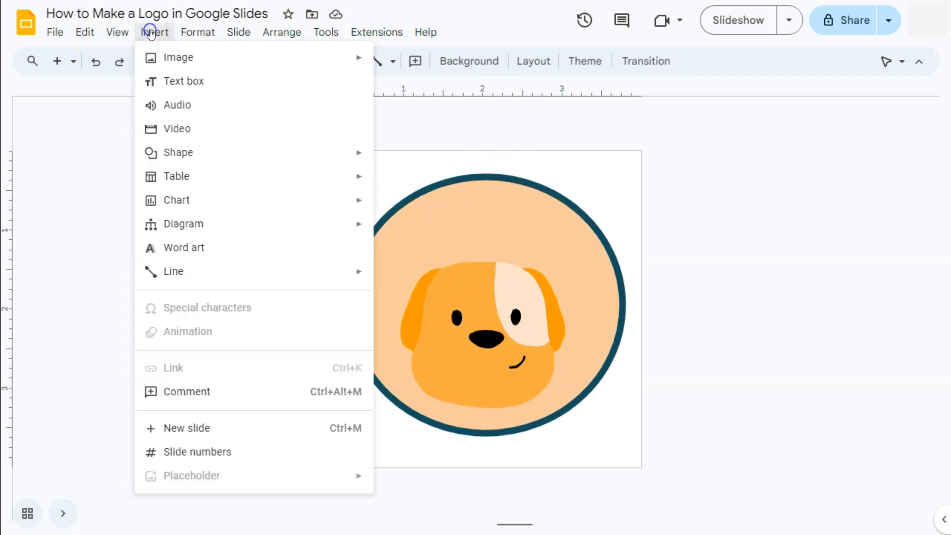
pyautogui.click(202, 247)
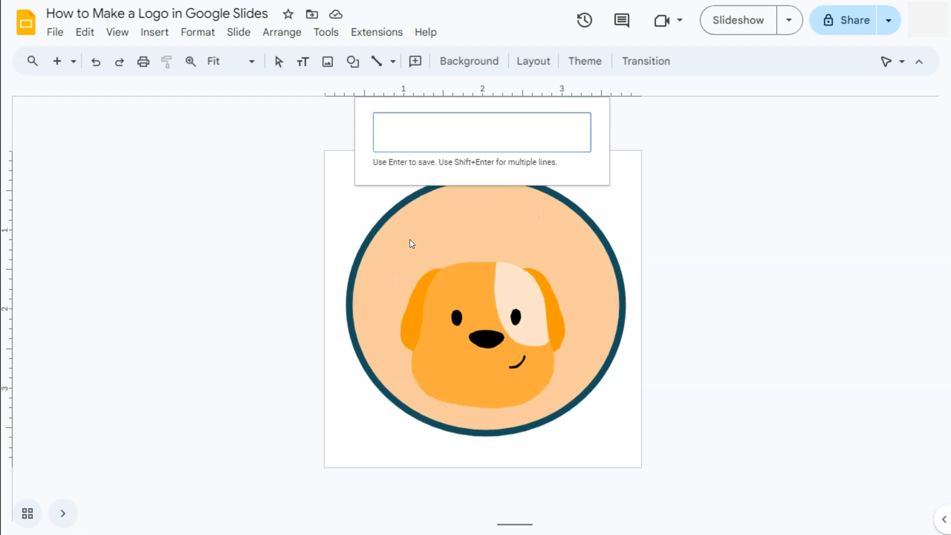
pyautogui.click(409, 134)
pyautogui.write('P')
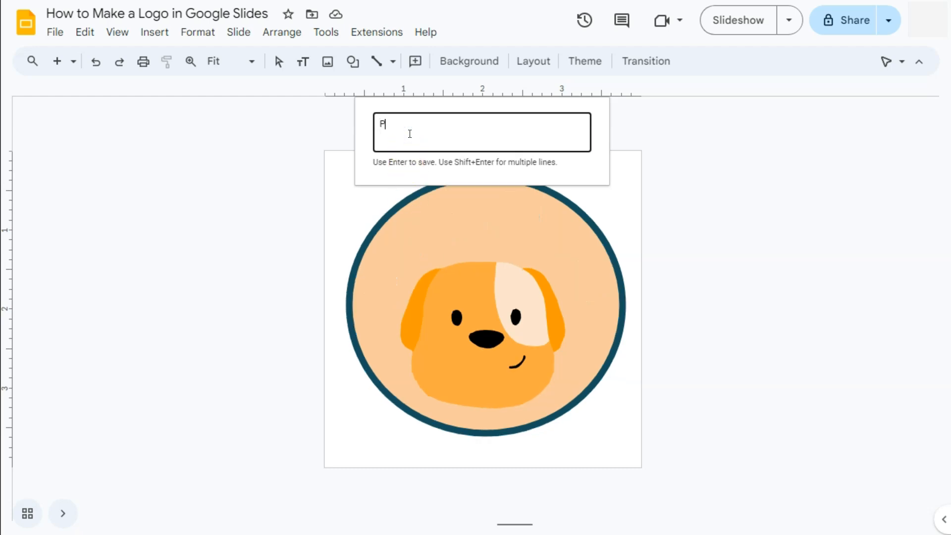
pyautogui.press('Return')
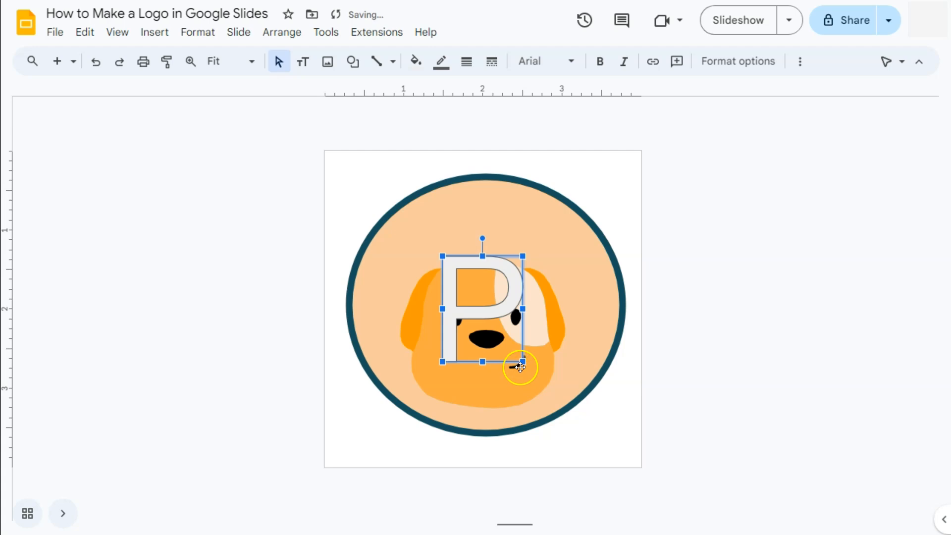
pyautogui.moveTo(523, 362); pyautogui.dragTo(498, 340)
pyautogui.moveTo(478, 305); pyautogui.dragTo(412, 239)
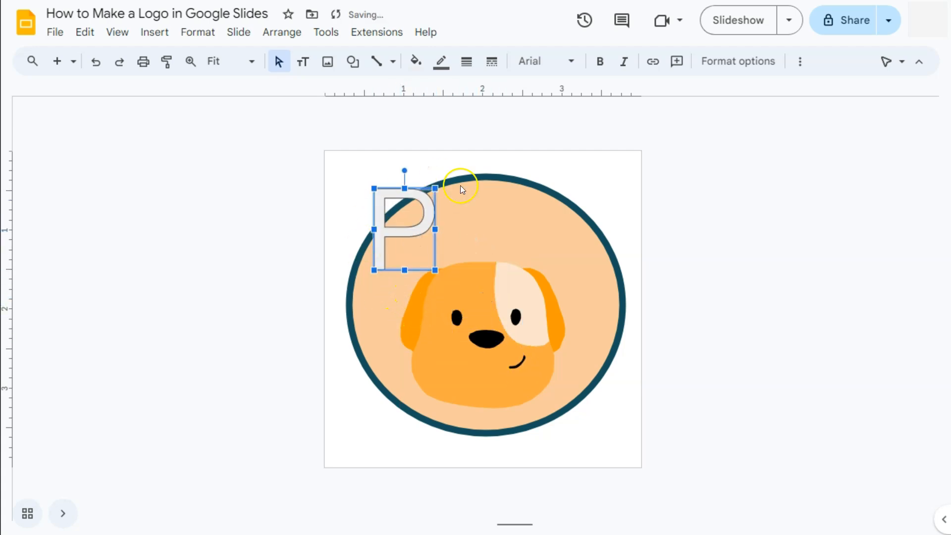
# - Duplicate the word art P directly to its right and change the copy's text to "U"
pyautogui.rightClick(411, 228)
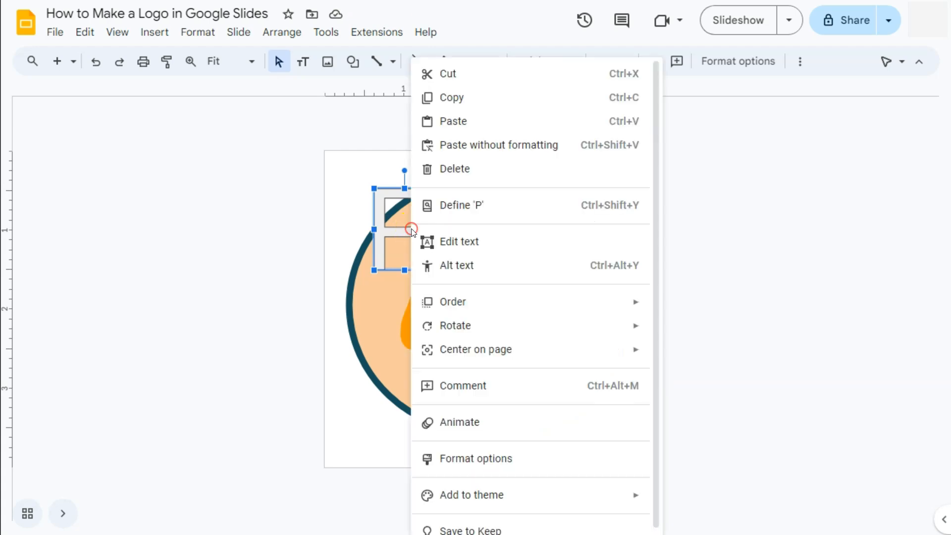
pyautogui.click(464, 98)
pyautogui.hotkey('ctrl', 'v')
pyautogui.moveTo(427, 242); pyautogui.dragTo(476, 230)
pyautogui.doubleClick(475, 231)
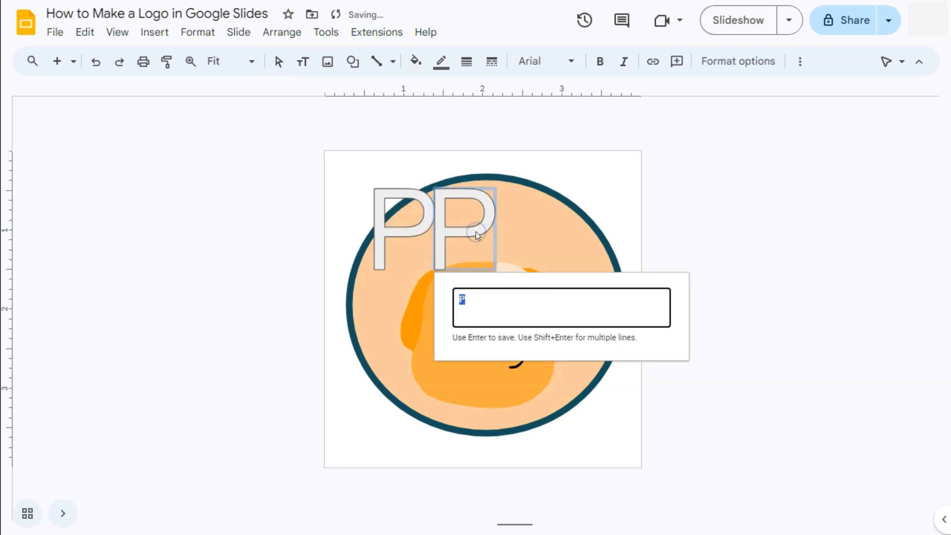
pyautogui.press('BackSpace')
pyautogui.press('Return')
pyautogui.click(541, 276)
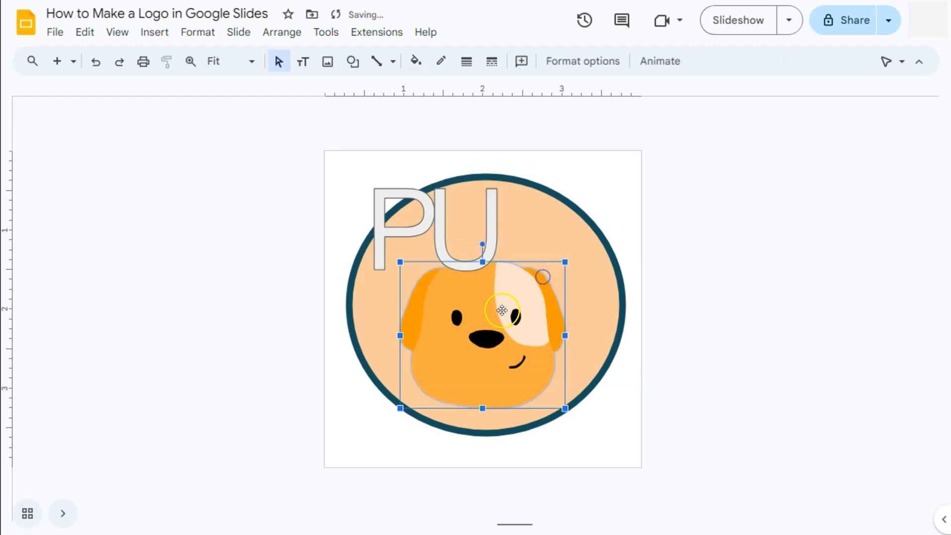
# - Paste two more copies of the P and line them up after the U to spell "PUPP"
pyautogui.hotkey('ctrl', 'v')
pyautogui.moveTo(446, 254); pyautogui.dragTo(545, 225)
pyautogui.click(544, 225)
pyautogui.click(534, 240)
pyautogui.click(708, 241)
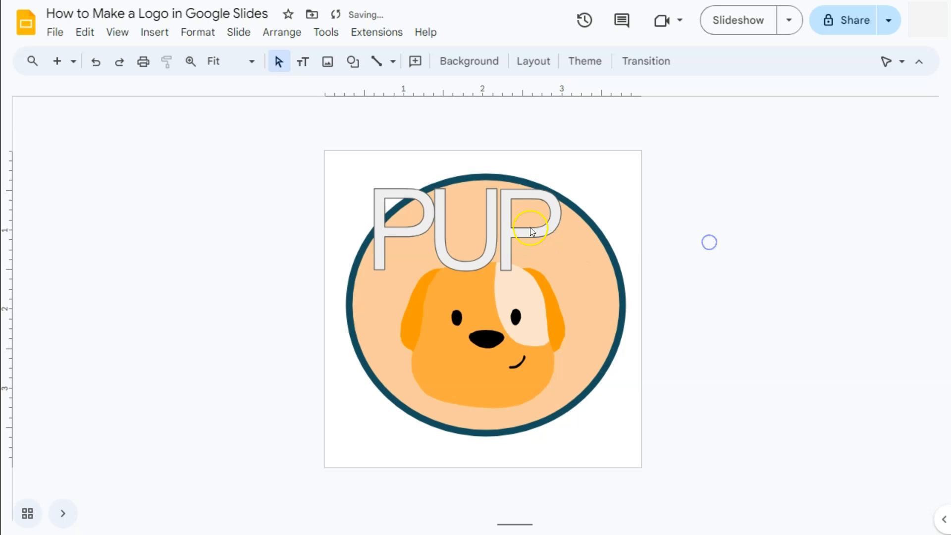
pyautogui.hotkey('ctrl', 'v')
pyautogui.moveTo(441, 266); pyautogui.dragTo(592, 227)
# - Paste another P over the puppy's face and change its text to "Y"
pyautogui.hotkey('ctrl', 'v')
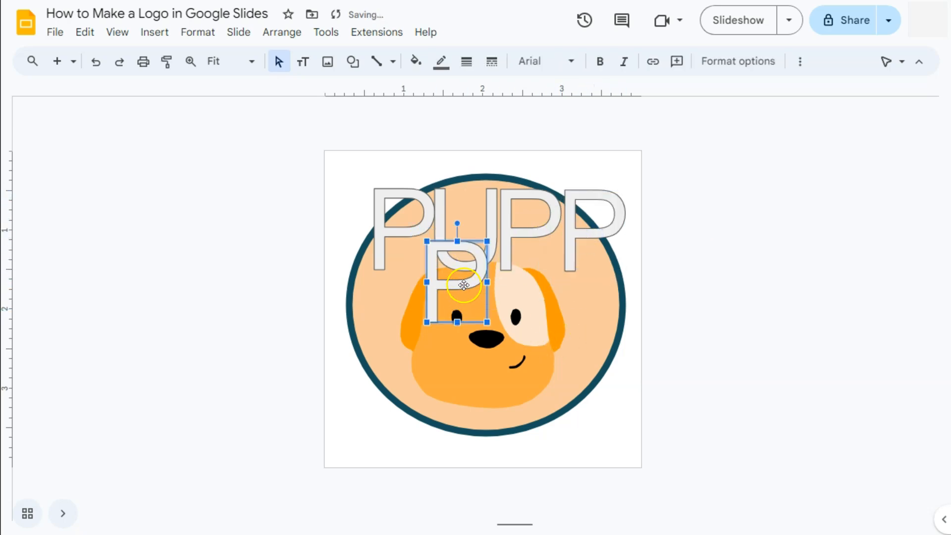
pyautogui.moveTo(463, 277); pyautogui.dragTo(492, 304)
pyautogui.doubleClick(492, 304)
pyautogui.press('BackSpace')
pyautogui.write('Y')
pyautogui.press('Return')
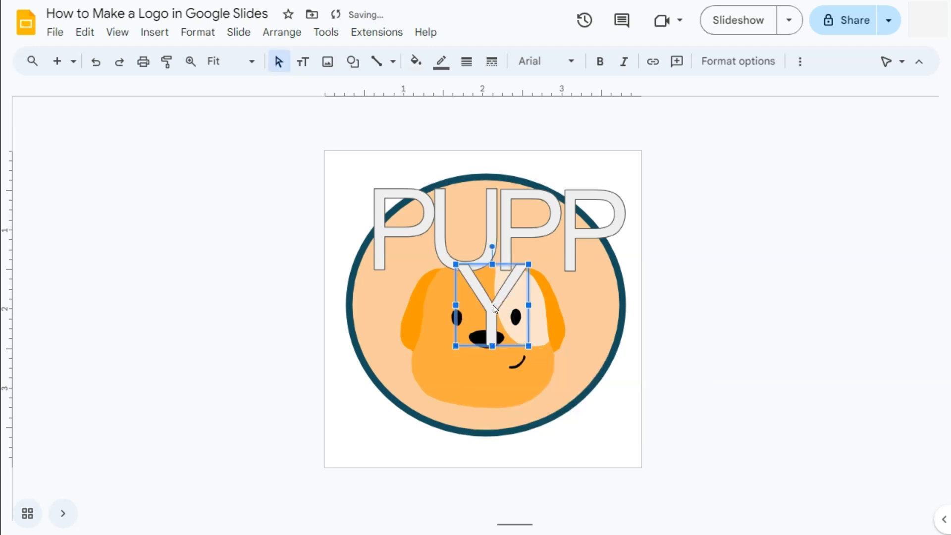
# - Move the Y to the end of the word and line up all five letters in one row spelling PUPPY
pyautogui.moveTo(492, 304); pyautogui.dragTo(588, 294)
pyautogui.click(411, 233)
pyautogui.moveTo(411, 233); pyautogui.dragTo(386, 238)
pyautogui.moveTo(460, 235); pyautogui.dragTo(438, 239)
pyautogui.moveTo(510, 236); pyautogui.dragTo(485, 245)
pyautogui.moveTo(570, 234); pyautogui.dragTo(542, 240)
pyautogui.moveTo(591, 311); pyautogui.dragTo(622, 254)
pyautogui.click(718, 284)
# - Change the font of all five word art letters to Impact
pyautogui.click(358, 200)
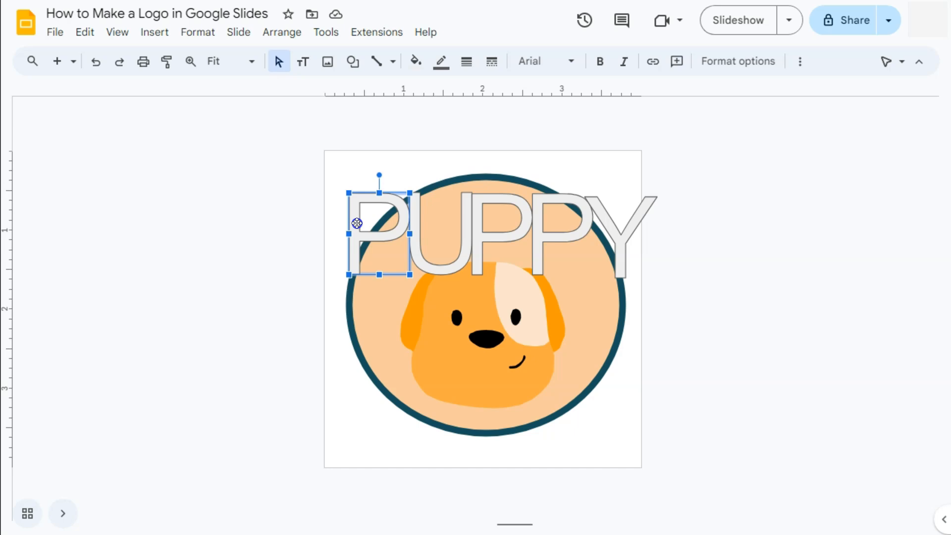
pyautogui.keyDown('shift'); pyautogui.click(424, 228); pyautogui.keyUp('shift')
pyautogui.moveTo(553, 231); pyautogui.dragTo(617, 228)
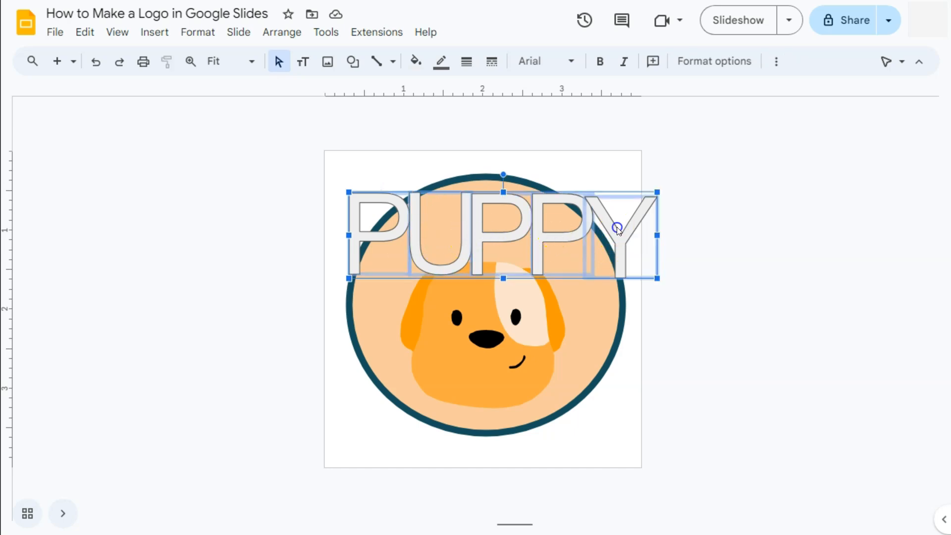
pyautogui.click(526, 68)
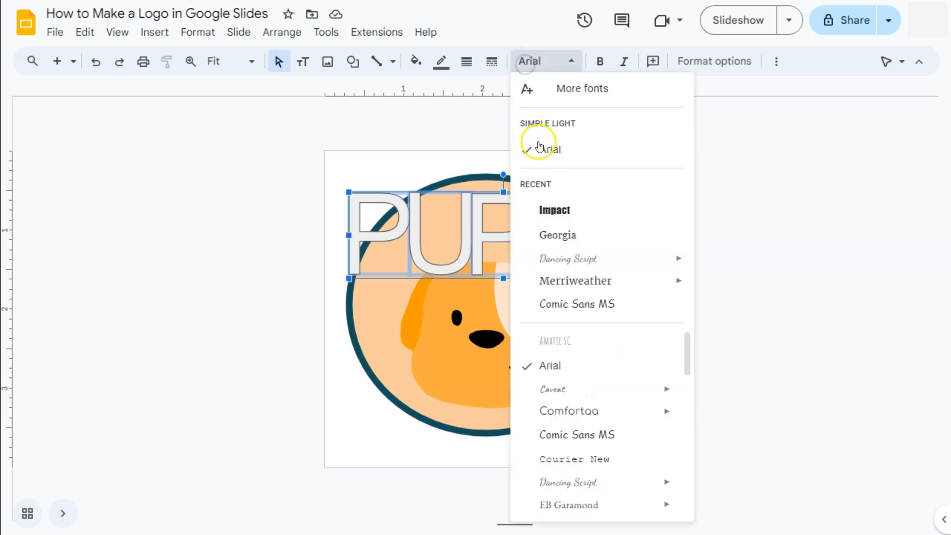
pyautogui.click(549, 212)
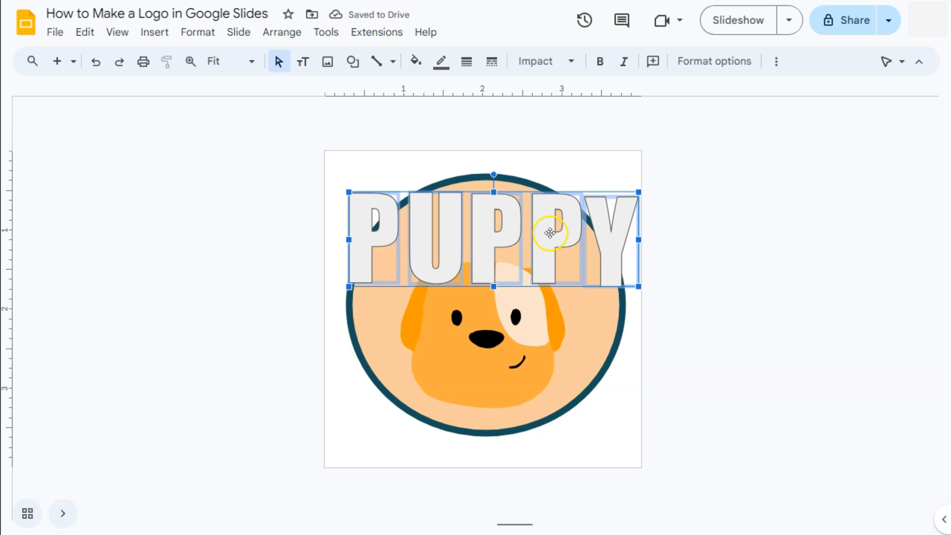
# - Fill all five word art letters with white
pyautogui.click(416, 62)
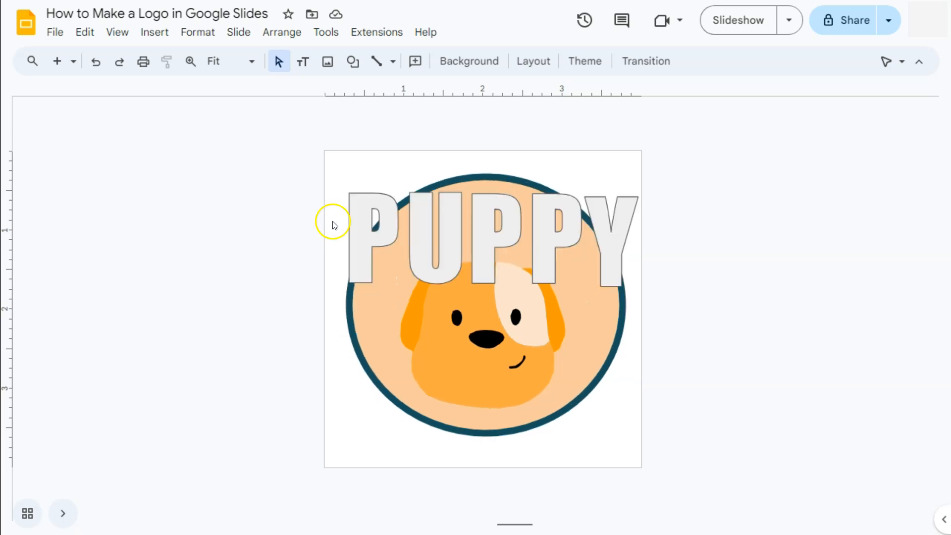
pyautogui.click(382, 213)
pyautogui.keyDown('shift'); pyautogui.click(610, 222); pyautogui.keyUp('shift')
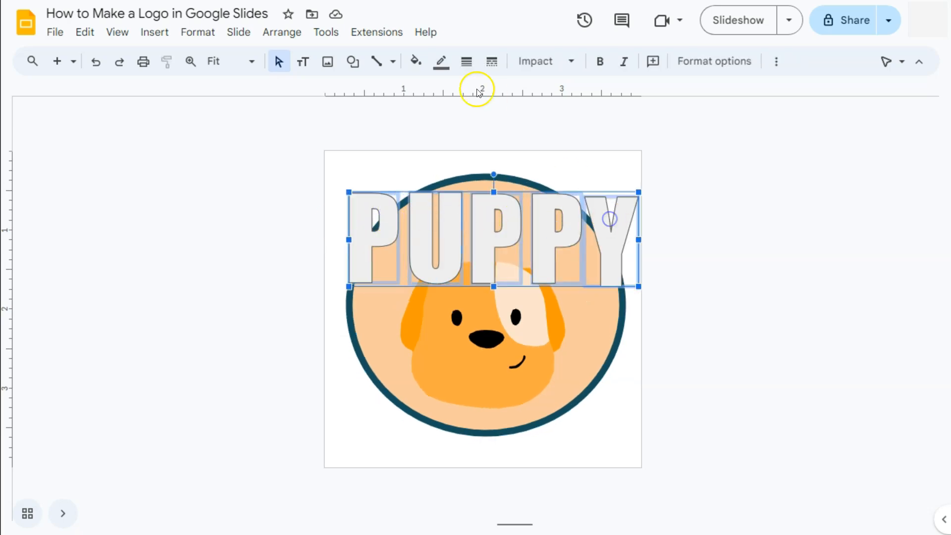
pyautogui.click(416, 61)
pyautogui.click(422, 135)
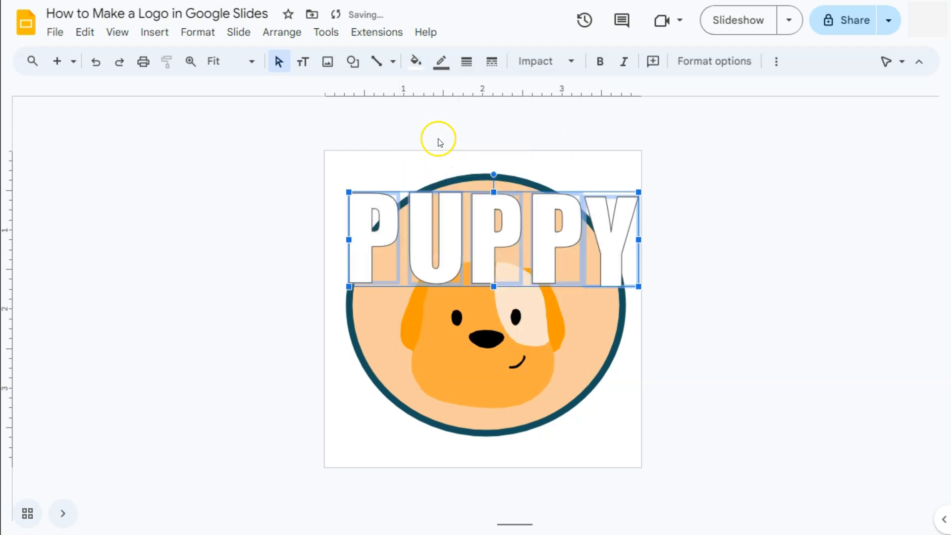
# - Give all five letters a thicker outline in the same dark teal as the oval's border
pyautogui.click(440, 64)
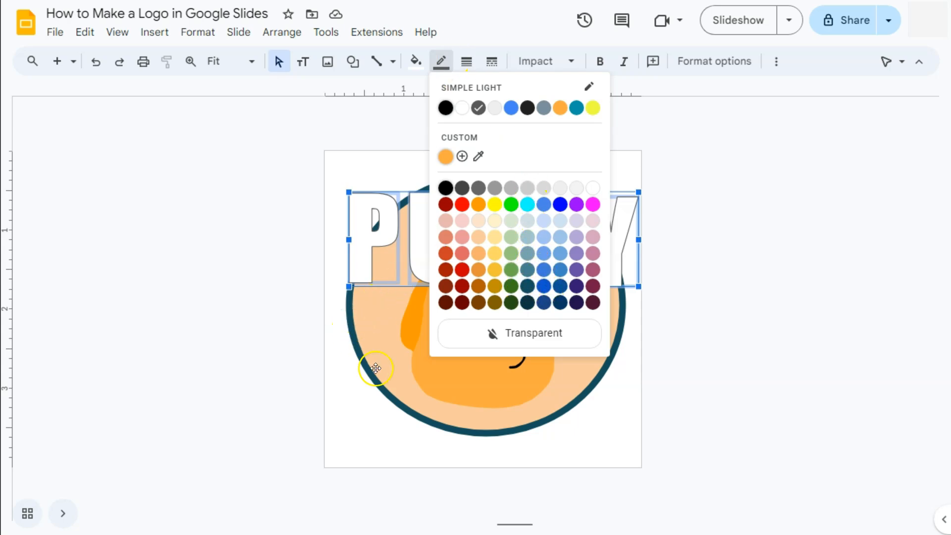
pyautogui.click(527, 286)
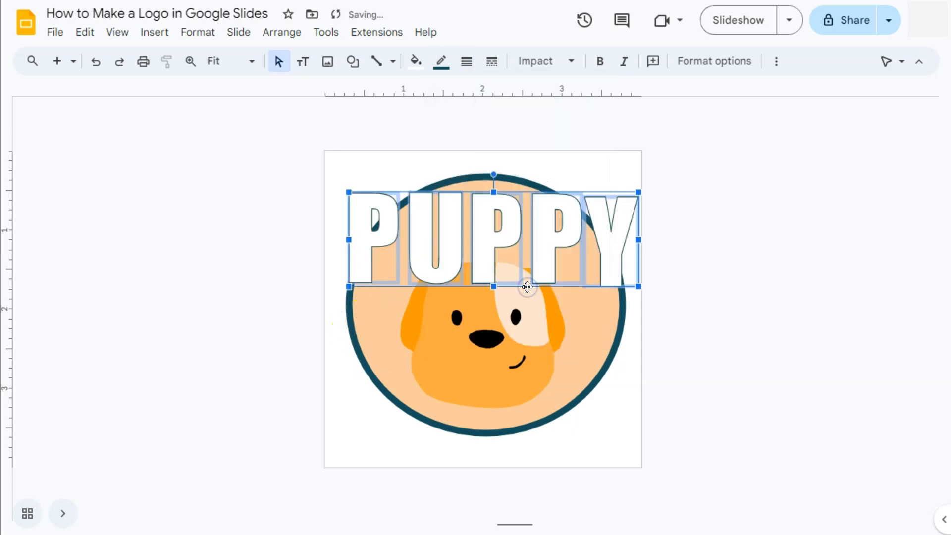
pyautogui.click(465, 62)
pyautogui.click(489, 136)
pyautogui.click(465, 61)
pyautogui.click(489, 158)
pyautogui.click(545, 130)
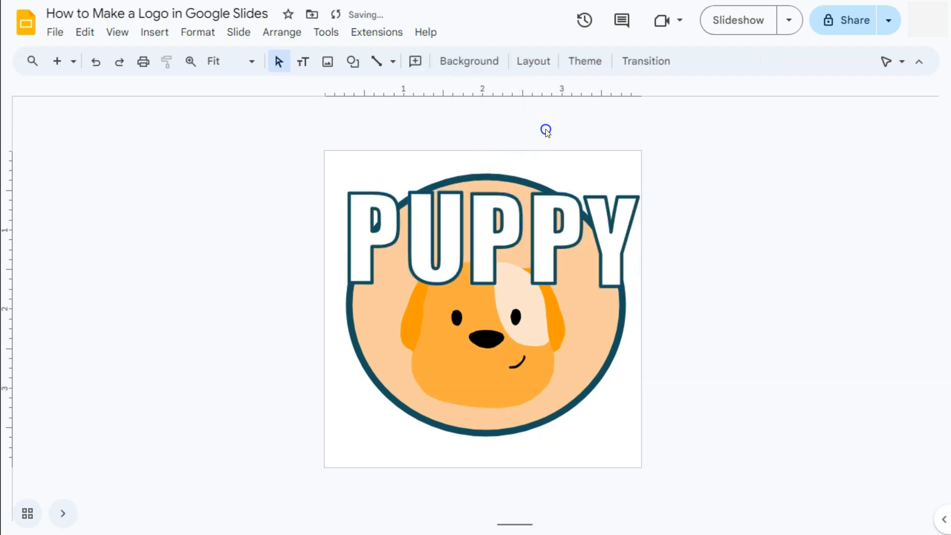
# - Shift the U, both following P's and the Y closer together so the letters of PUPPY sit tightly in a row
pyautogui.click(381, 230)
pyautogui.moveTo(421, 229); pyautogui.dragTo(416, 227)
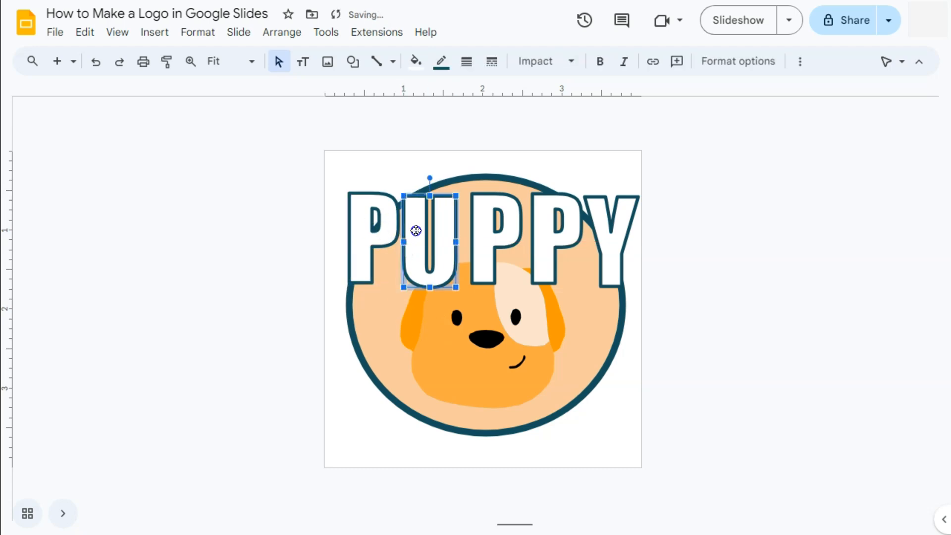
pyautogui.moveTo(480, 236)
pyautogui.mouseDown()
pyautogui.moveTo(486, 243)
pyautogui.moveTo(468, 241)
pyautogui.mouseUp()
pyautogui.moveTo(539, 245); pyautogui.dragTo(522, 250)
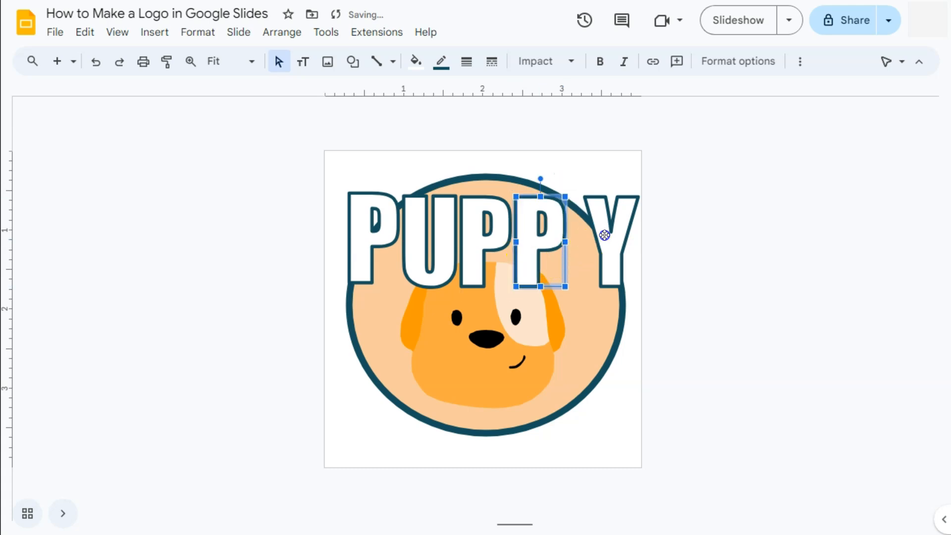
pyautogui.moveTo(604, 235); pyautogui.dragTo(585, 237)
pyautogui.click(696, 280)
# - Select all five letters and shrink them together to roughly three quarters of their size
pyautogui.click(381, 230)
pyautogui.keyDown('shift'); pyautogui.click(420, 230); pyautogui.keyUp('shift')
pyautogui.keyDown('shift'); pyautogui.click(472, 231); pyautogui.keyUp('shift')
pyautogui.keyDown('shift'); pyautogui.click(543, 228); pyautogui.keyUp('shift')
pyautogui.keyDown('shift'); pyautogui.click(583, 230); pyautogui.keyUp('shift')
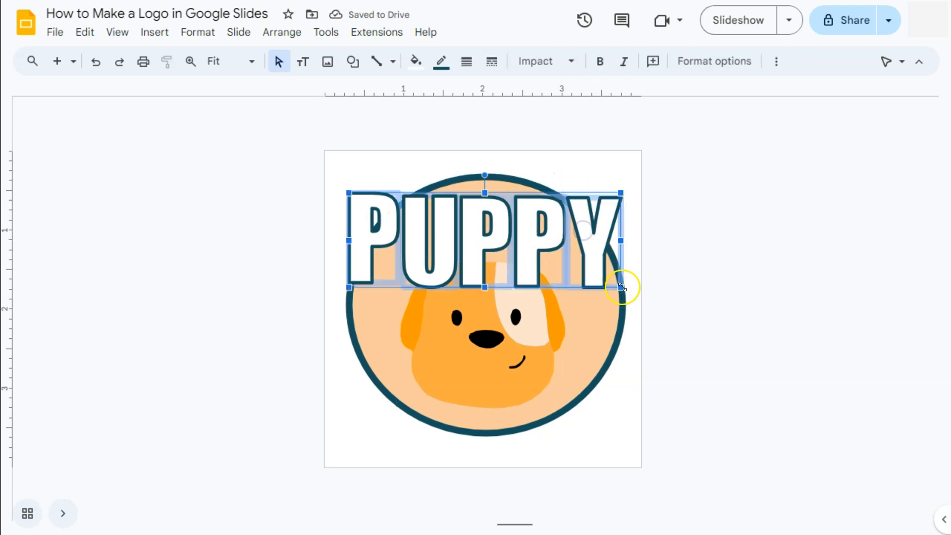
pyautogui.click(509, 244)
pyautogui.moveTo(621, 287); pyautogui.dragTo(560, 233)
# - Spread the letters out in a rough arch following the upper inside edge of the peach oval
pyautogui.moveTo(472, 220); pyautogui.dragTo(520, 220)
pyautogui.moveTo(432, 218)
pyautogui.mouseDown()
pyautogui.moveTo(474, 209)
pyautogui.moveTo(434, 229)
pyautogui.mouseUp()
pyautogui.moveTo(364, 221); pyautogui.dragTo(444, 238)
pyautogui.click(438, 238)
pyautogui.moveTo(473, 213); pyautogui.dragTo(483, 215)
pyautogui.moveTo(510, 220); pyautogui.dragTo(522, 223)
pyautogui.moveTo(559, 223); pyautogui.dragTo(569, 233)
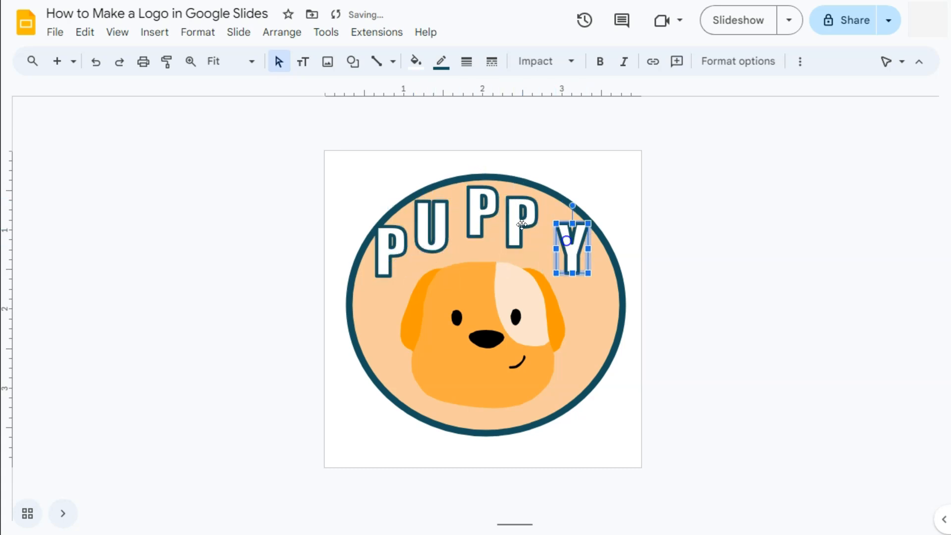
pyautogui.moveTo(434, 223); pyautogui.dragTo(439, 223)
pyautogui.moveTo(389, 242); pyautogui.dragTo(397, 240)
# - Draw a guide oval about 2.8 × 2.6 inches over the dog head, with its upper edge just under the letters
pyautogui.click(353, 63)
pyautogui.moveTo(382, 90)
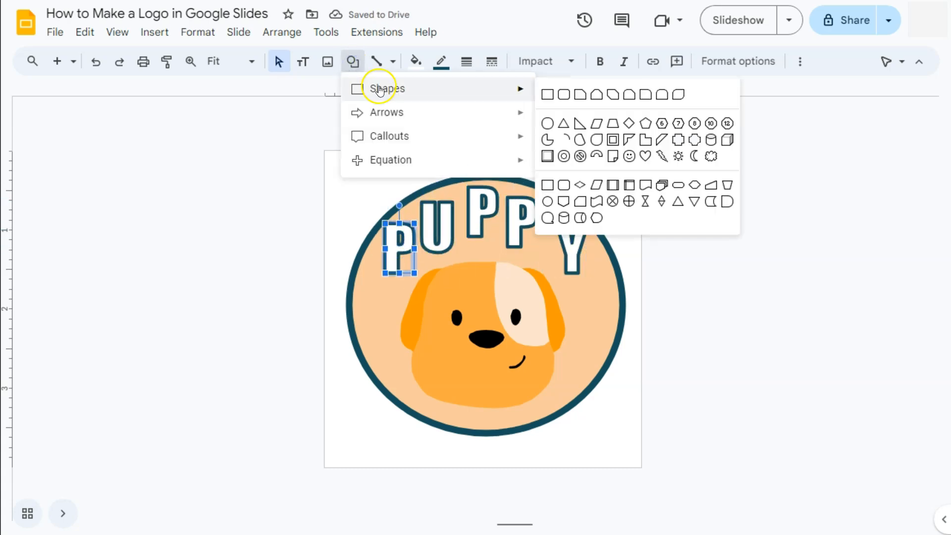
pyautogui.click(543, 127)
pyautogui.moveTo(351, 229); pyautogui.dragTo(569, 433)
pyautogui.moveTo(505, 356); pyautogui.dragTo(501, 337)
# - Nudge the middle P above the guide oval and tilt the fourth letter P clockwise to follow the curve
pyautogui.click(490, 235)
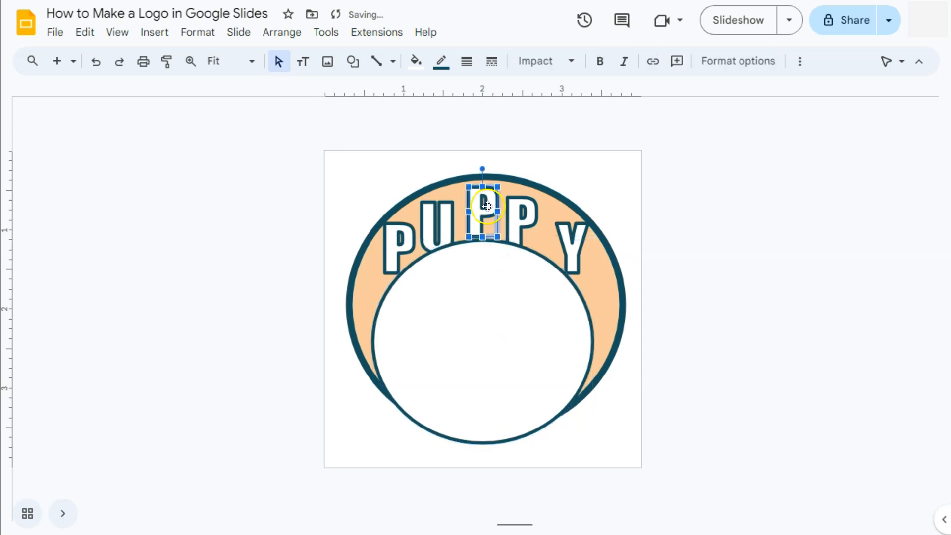
pyautogui.scroll(2, 505, 242)
pyautogui.scroll(2, 506, 246)
pyautogui.scroll(2, 506, 246)
pyautogui.moveTo(452, 148); pyautogui.dragTo(460, 153)
pyautogui.moveTo(546, 178); pyautogui.dragTo(574, 181)
pyautogui.moveTo(572, 109); pyautogui.dragTo(590, 115)
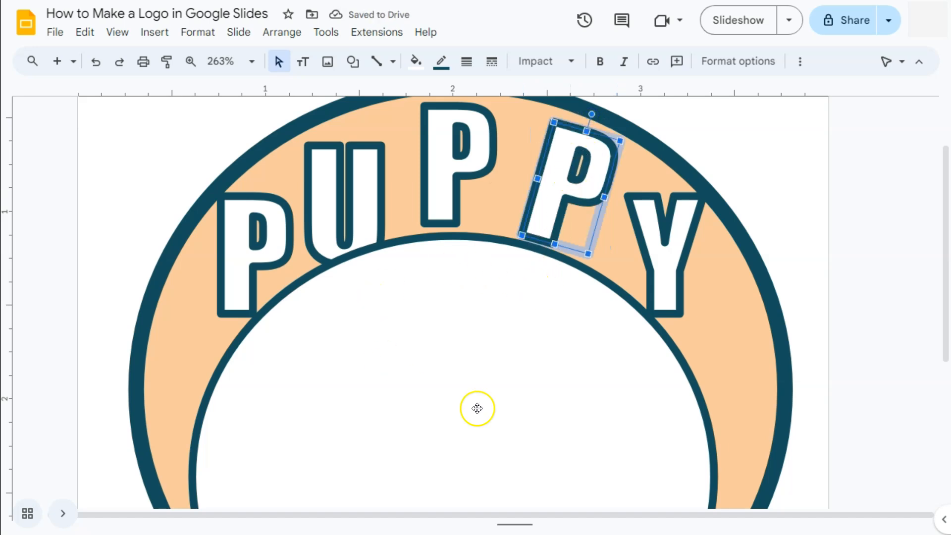
# - Fine-tune the middle P's position and rotate the Y clockwise to follow the curve
pyautogui.scroll(3, 479, 207)
pyautogui.click(472, 225)
pyautogui.moveTo(473, 225); pyautogui.dragTo(474, 225)
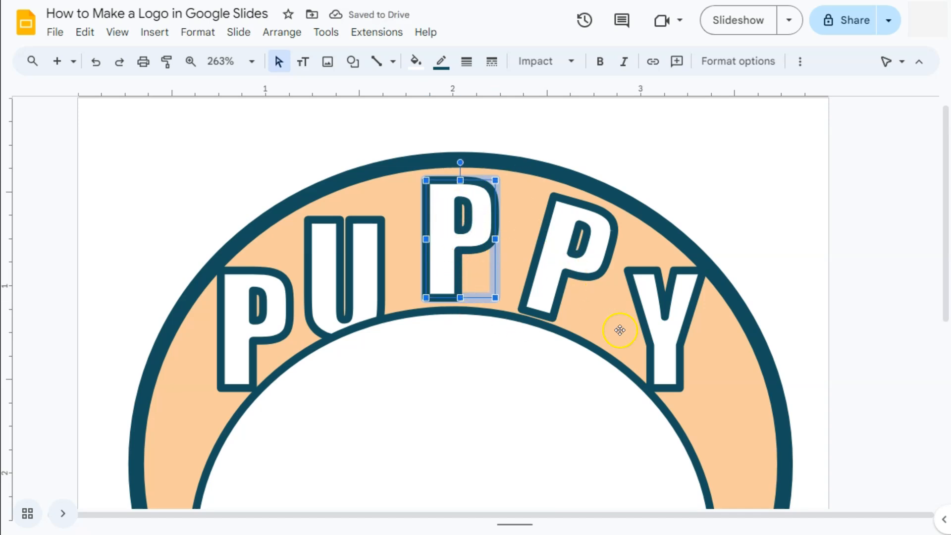
pyautogui.click(561, 247)
pyautogui.click(641, 309)
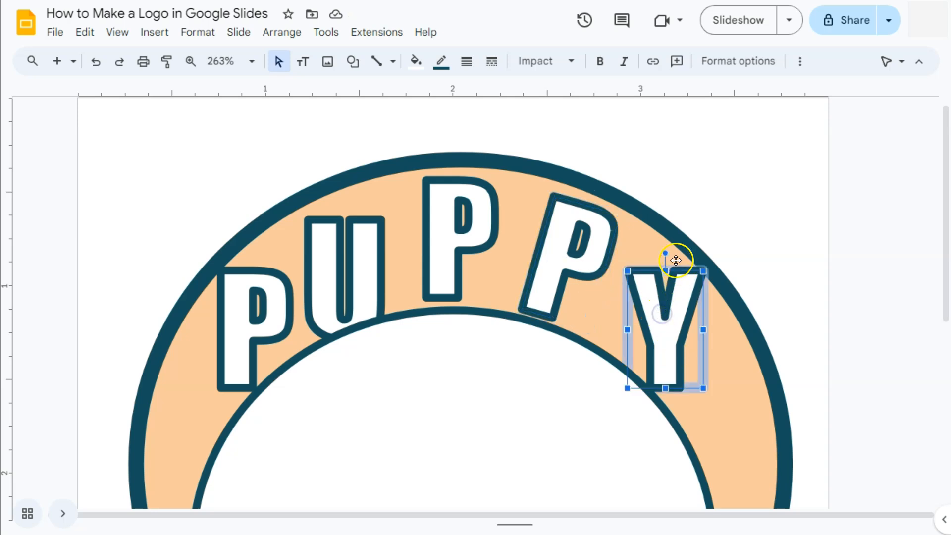
pyautogui.moveTo(665, 253); pyautogui.dragTo(703, 260)
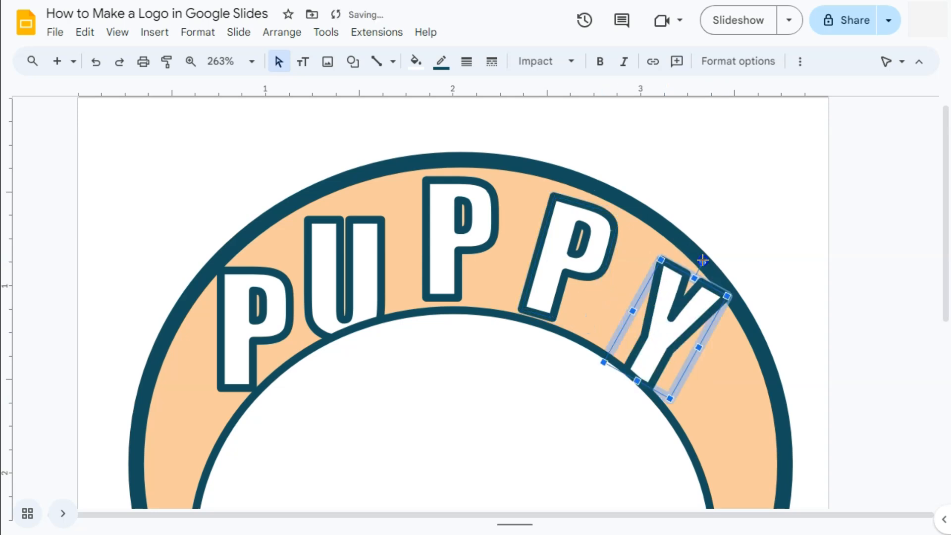
# - Narrow the guide oval and recentre it horizontally beneath the letters
pyautogui.scroll(-3, 685, 285)
pyautogui.click(616, 318)
pyautogui.moveTo(714, 402); pyautogui.dragTo(680, 403)
pyautogui.moveTo(489, 361); pyautogui.dragTo(509, 358)
pyautogui.scroll(2, 510, 346)
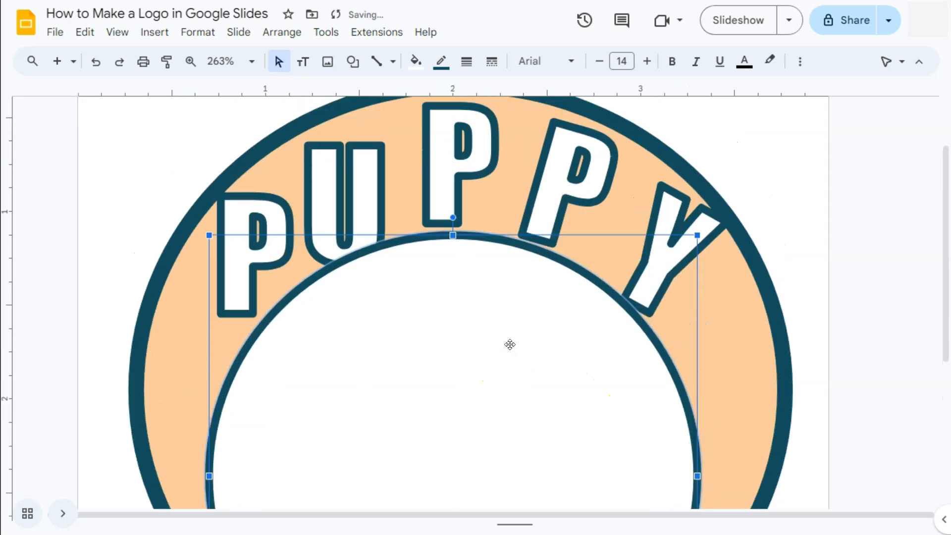
pyautogui.moveTo(696, 475); pyautogui.dragTo(654, 474)
pyautogui.moveTo(506, 418); pyautogui.dragTo(531, 412)
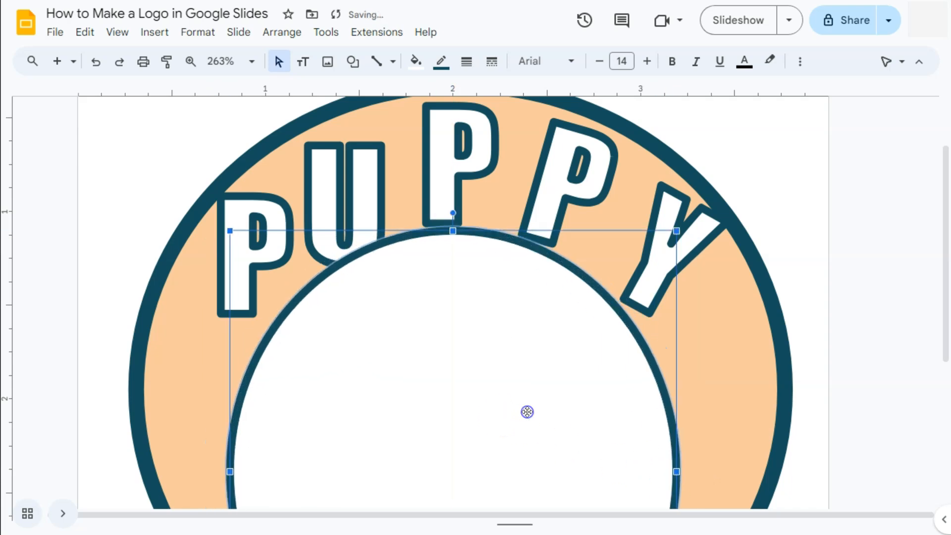
# - Rotate the Y further clockwise, then tilt the U counterclockwise and lift it clear of the guide oval
pyautogui.click(669, 290)
pyautogui.moveTo(702, 188); pyautogui.dragTo(719, 202)
pyautogui.click(353, 204)
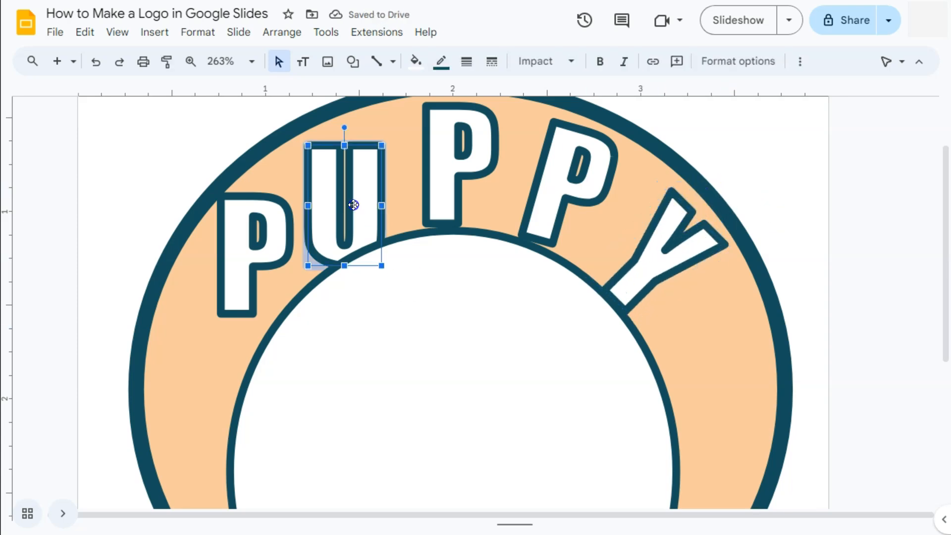
pyautogui.moveTo(345, 126); pyautogui.dragTo(322, 126)
pyautogui.moveTo(352, 181); pyautogui.dragTo(353, 165)
# - Narrow the guide oval slightly from its left side and tilt the U a little more counterclockwise
pyautogui.click(297, 356)
pyautogui.moveTo(230, 471); pyautogui.dragTo(250, 471)
pyautogui.click(331, 183)
pyautogui.moveTo(325, 113)
pyautogui.mouseDown()
pyautogui.moveTo(333, 118)
pyautogui.moveTo(322, 113)
pyautogui.mouseUp()
pyautogui.click(249, 238)
pyautogui.moveTo(257, 176); pyautogui.dragTo(226, 182)
pyautogui.click(92, 63)
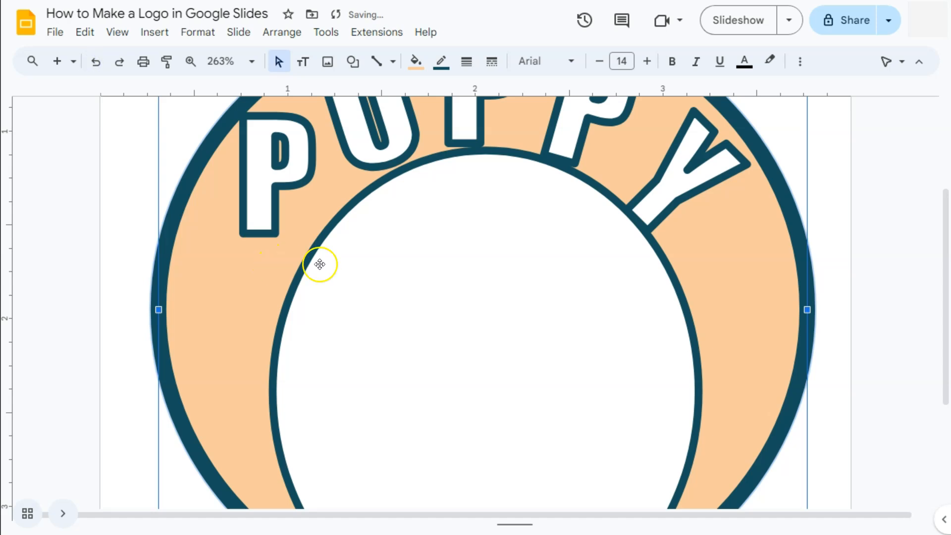
# - Rotate the first P counterclockwise and position it between the guide oval and the outer border
pyautogui.scroll(3, 436, 292)
pyautogui.click(286, 298)
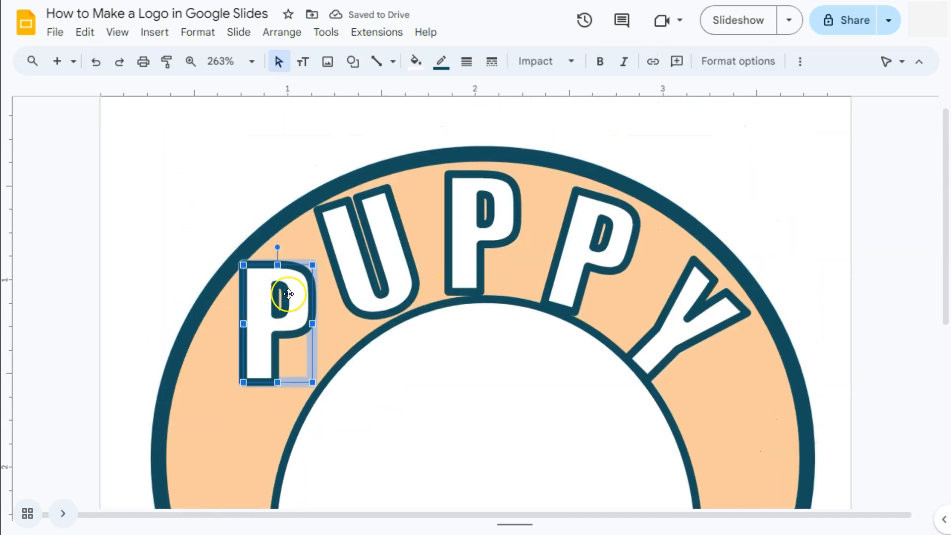
pyautogui.moveTo(277, 247); pyautogui.dragTo(237, 259)
pyautogui.moveTo(267, 308); pyautogui.dragTo(276, 299)
pyautogui.moveTo(246, 251); pyautogui.dragTo(268, 249)
# - Fine-tune the tilt and position of the U and the fourth letter P along the arch
pyautogui.scroll(-1, 263, 292)
pyautogui.click(364, 188)
pyautogui.moveTo(348, 105); pyautogui.dragTo(342, 107)
pyautogui.click(605, 148)
pyautogui.moveTo(614, 108); pyautogui.dragTo(620, 110)
pyautogui.moveTo(612, 135); pyautogui.dragTo(618, 135)
# - Delete the white guide oval covering the dog head
pyautogui.scroll(-2, 524, 218)
pyautogui.click(528, 300)
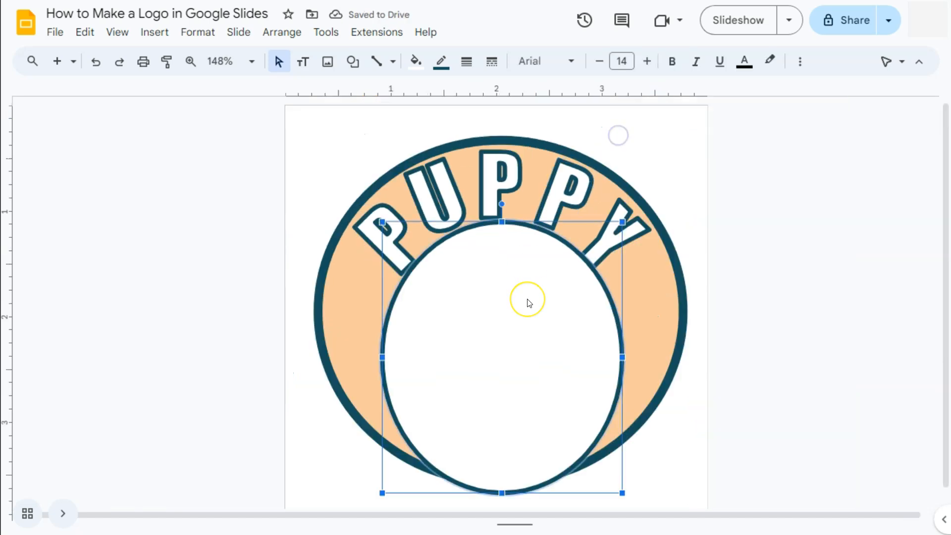
pyautogui.press('Delete')
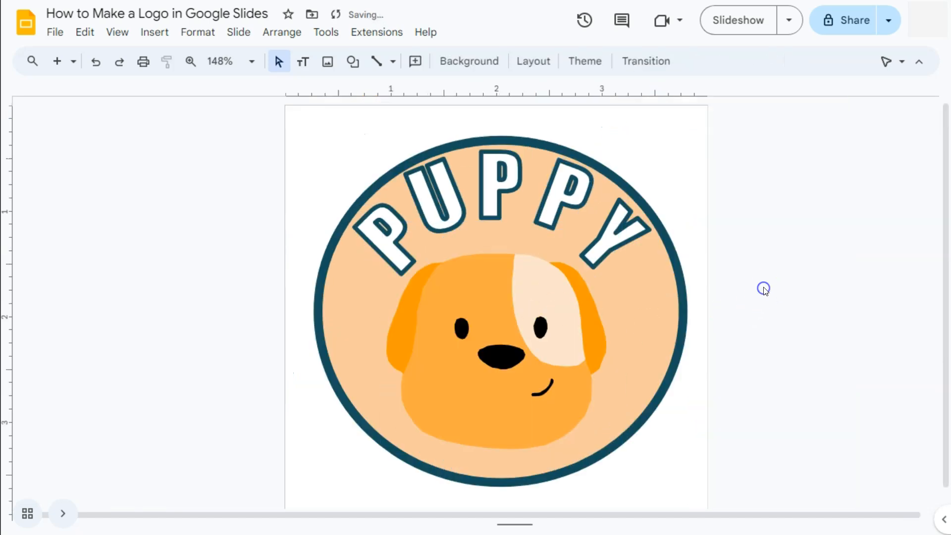
# - Move the dog head slightly down and to the right to centre it beneath the arched word
pyautogui.click(516, 347)
pyautogui.moveTo(510, 361); pyautogui.dragTo(507, 367)
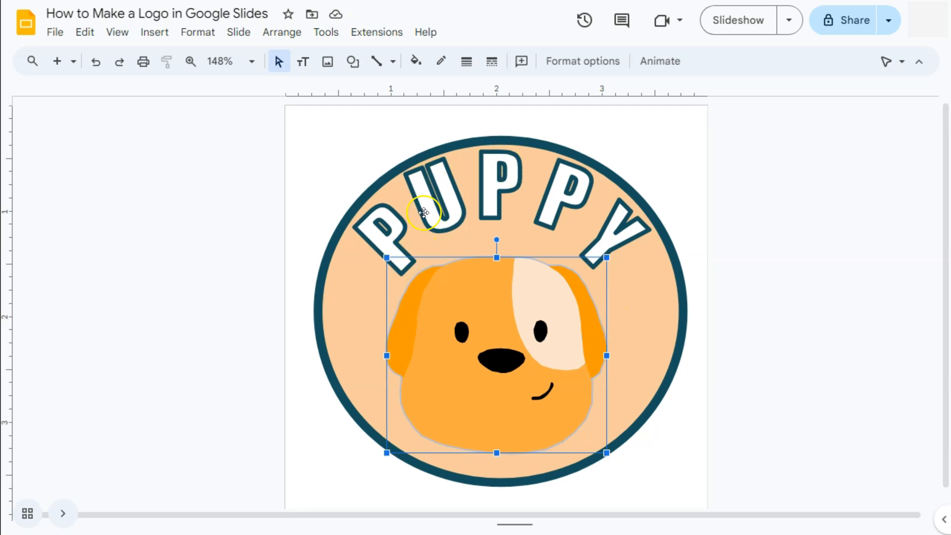
pyautogui.press('Right')
pyautogui.click(751, 361)
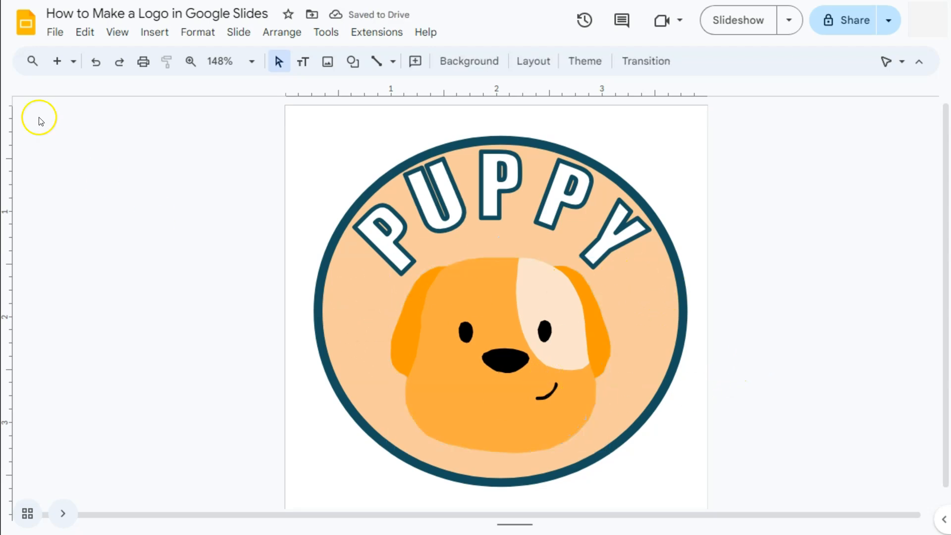
# - Insert the white paw print image from a web image search for "paw prints png"
pyautogui.click(155, 31)
pyautogui.click(179, 59)
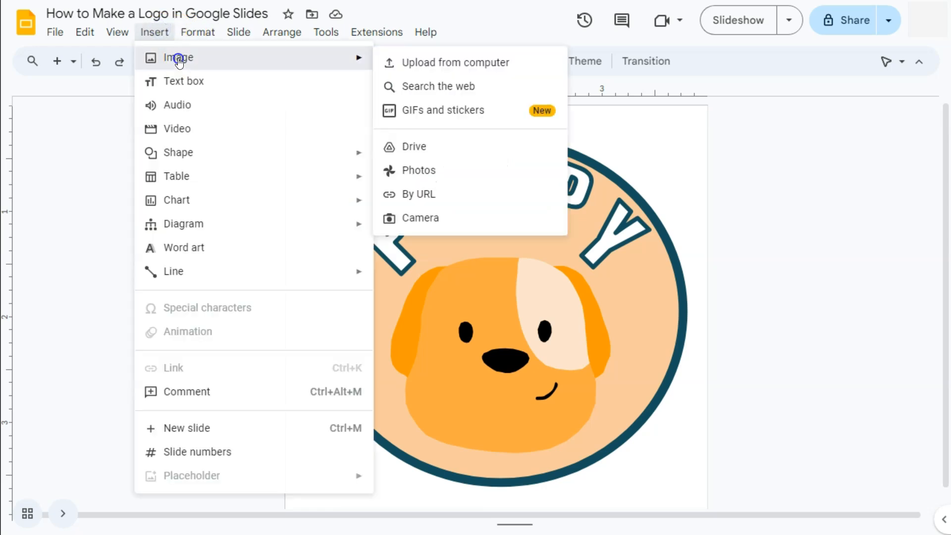
pyautogui.click(422, 87)
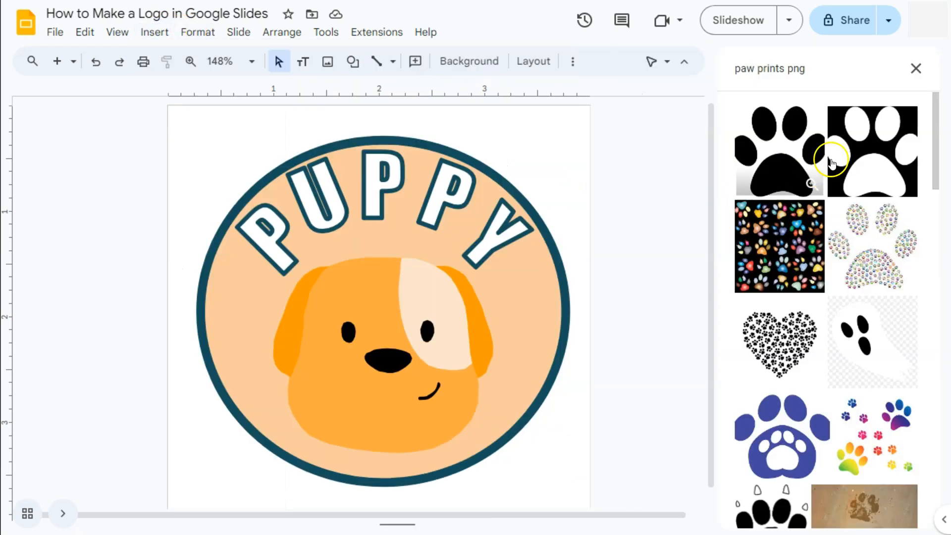
pyautogui.click(753, 68)
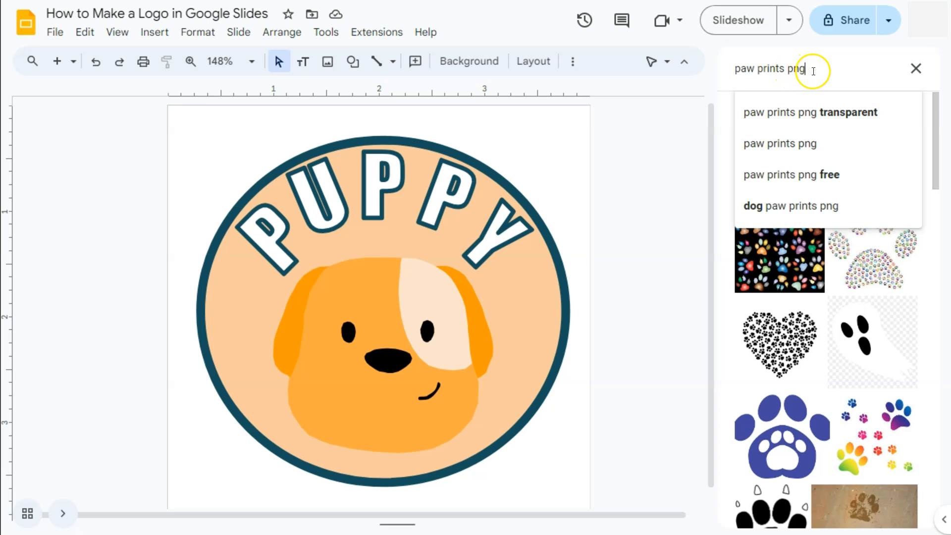
pyautogui.click(874, 157)
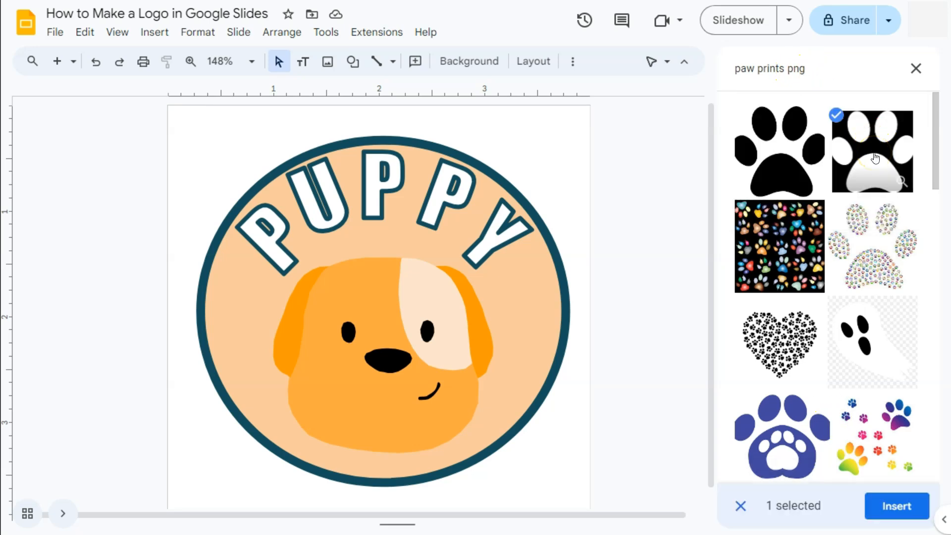
pyautogui.click(896, 506)
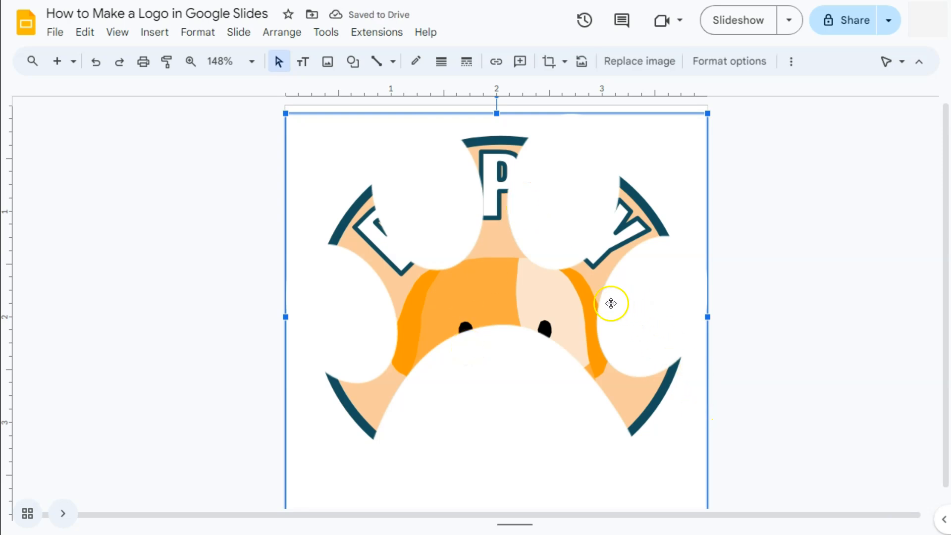
# - Shrink the paw print to about 0.5 inch between the first P and the dog's ear, tilted slightly counterclockwise
pyautogui.scroll(-2, 611, 304)
pyautogui.moveTo(681, 465); pyautogui.dragTo(484, 339)
pyautogui.click(94, 61)
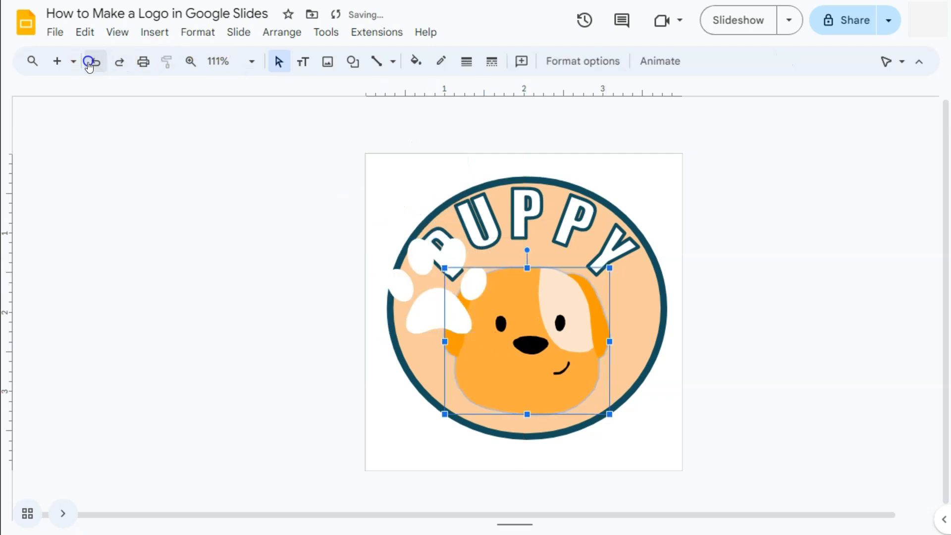
pyautogui.click(420, 312)
pyautogui.moveTo(487, 335); pyautogui.dragTo(429, 300)
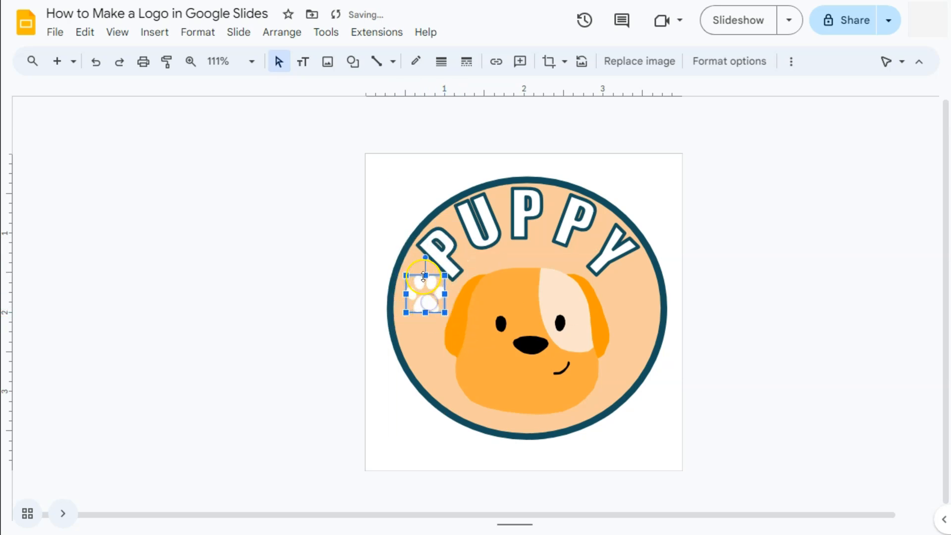
pyautogui.moveTo(425, 256); pyautogui.dragTo(409, 260)
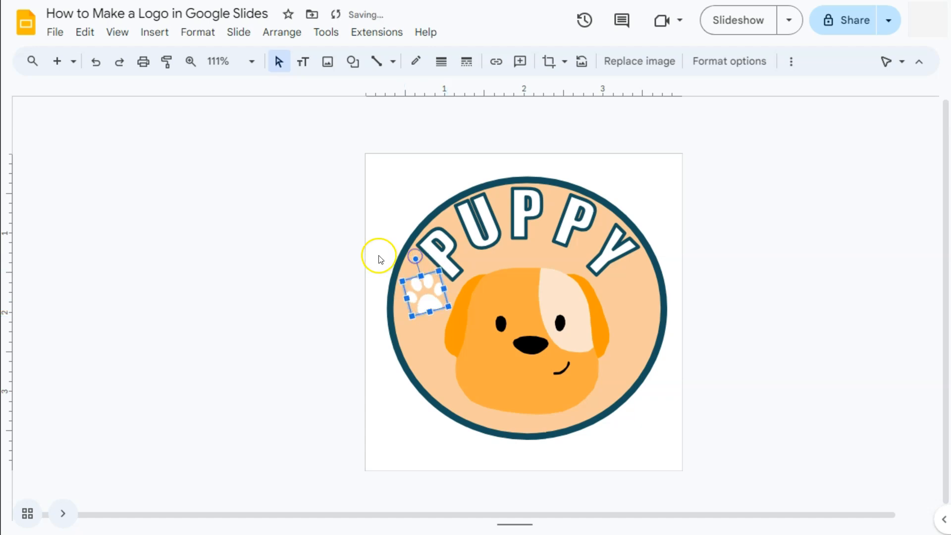
pyautogui.click(376, 253)
# - Place a copy of the paw print on the dog's other side beneath the Y, mirroring the first one
pyautogui.click(426, 294)
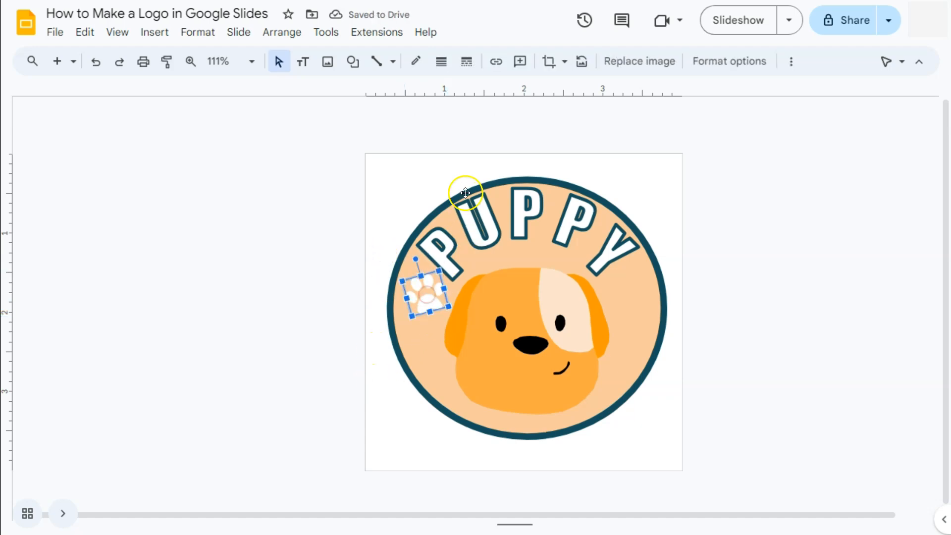
pyautogui.rightClick(416, 300)
pyautogui.click(456, 97)
pyautogui.hotkey('ctrl', 'v')
pyautogui.moveTo(455, 322); pyautogui.dragTo(646, 265)
pyautogui.click(785, 312)
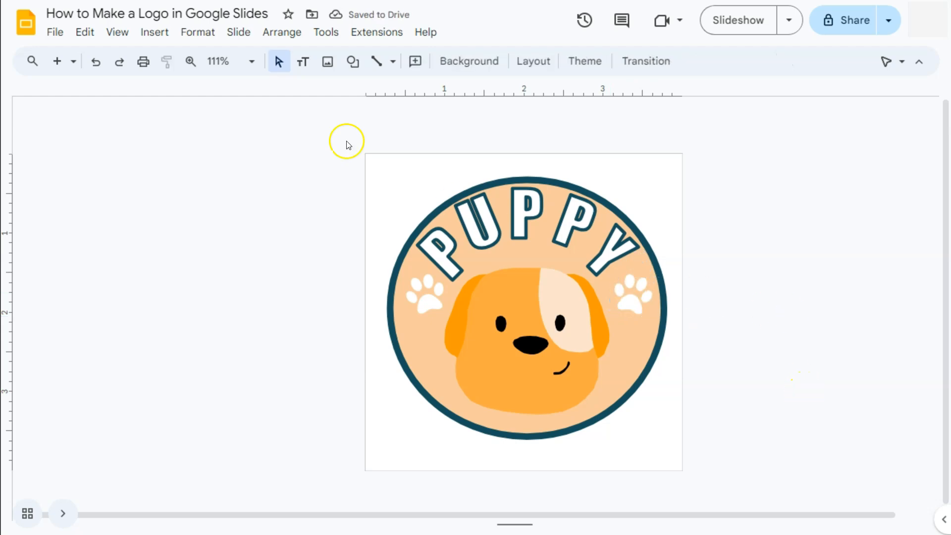
pyautogui.click(243, 61)
pyautogui.click(225, 94)
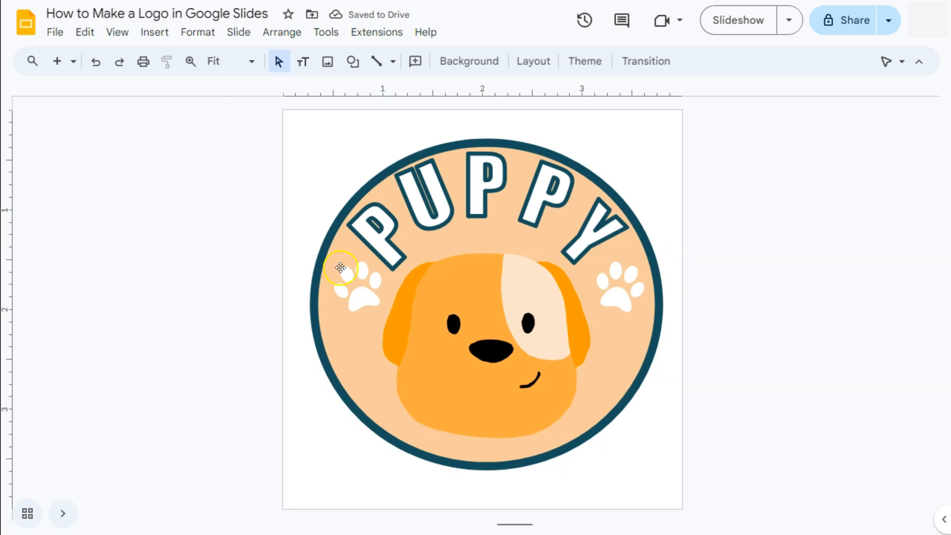